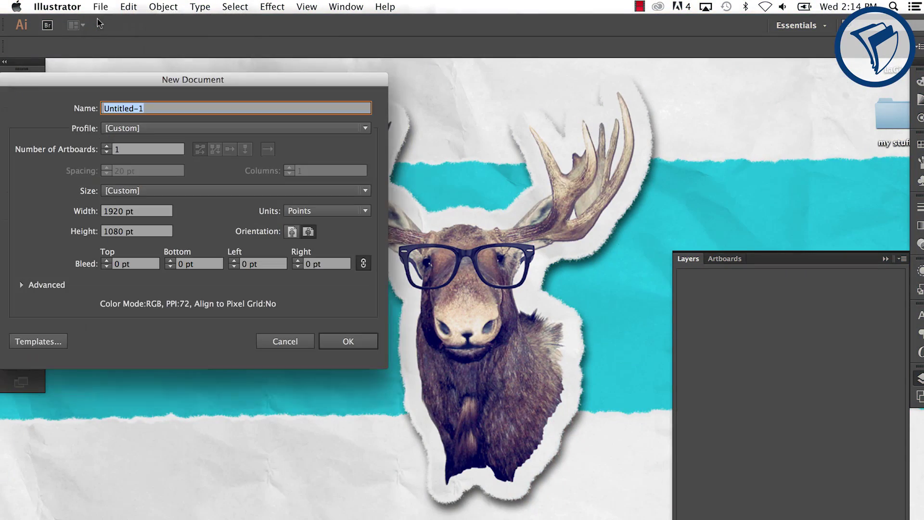
Create a new 10 × 10 inch document measured in inches
left_click(290, 213)
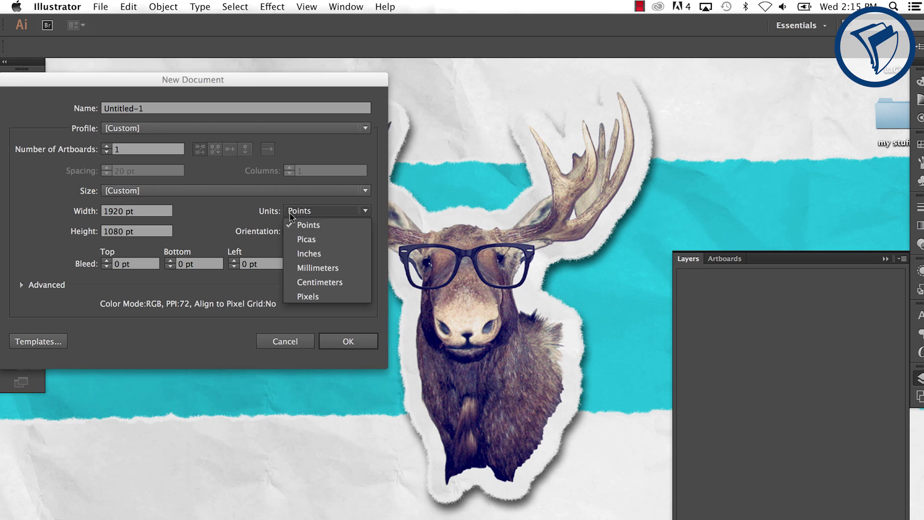
left_click(296, 254)
type("10")
key("Tab")
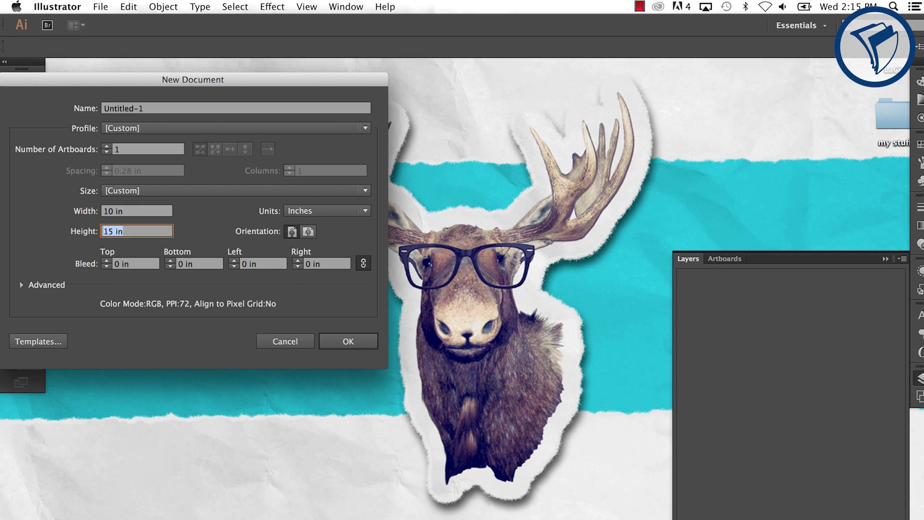
type("10")
key("Tab")
left_click(333, 342)
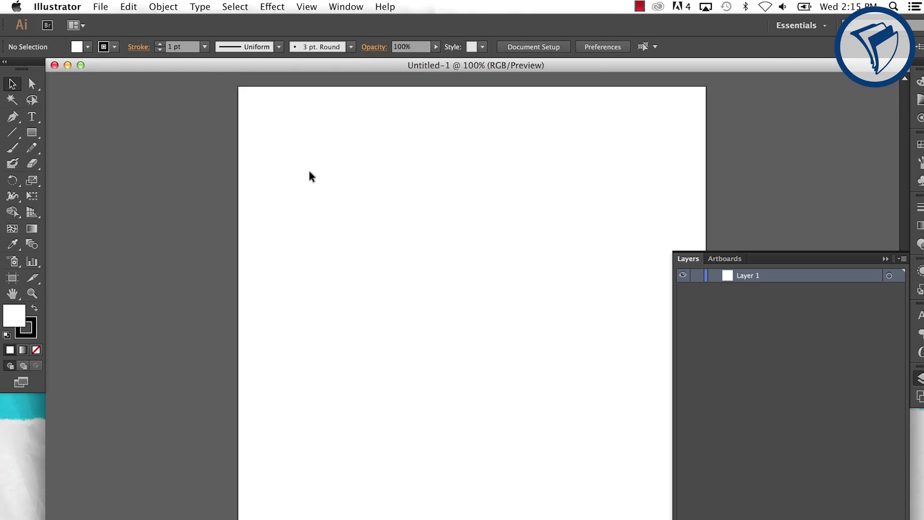
Show rulers and add vertical and horizontal guides crossing at the 5 in page centre
left_click(306, 7)
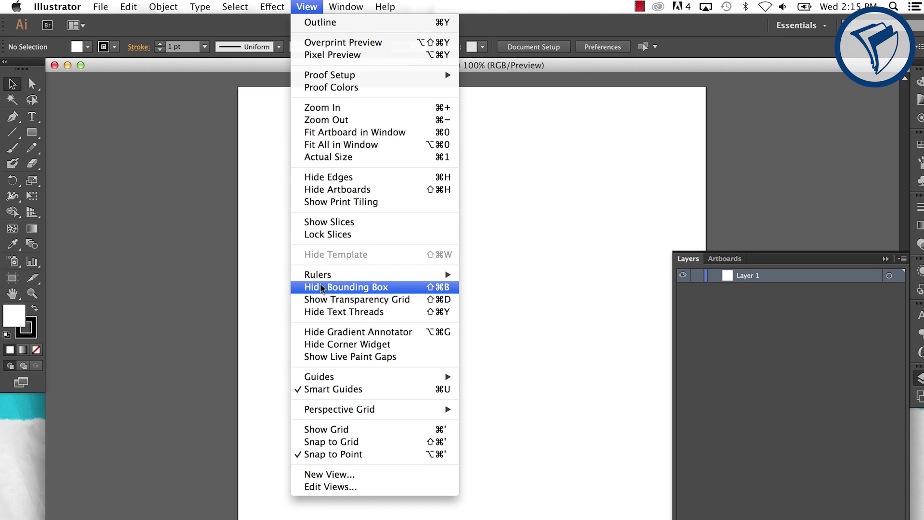
mouse_move(410, 278)
left_click(475, 277)
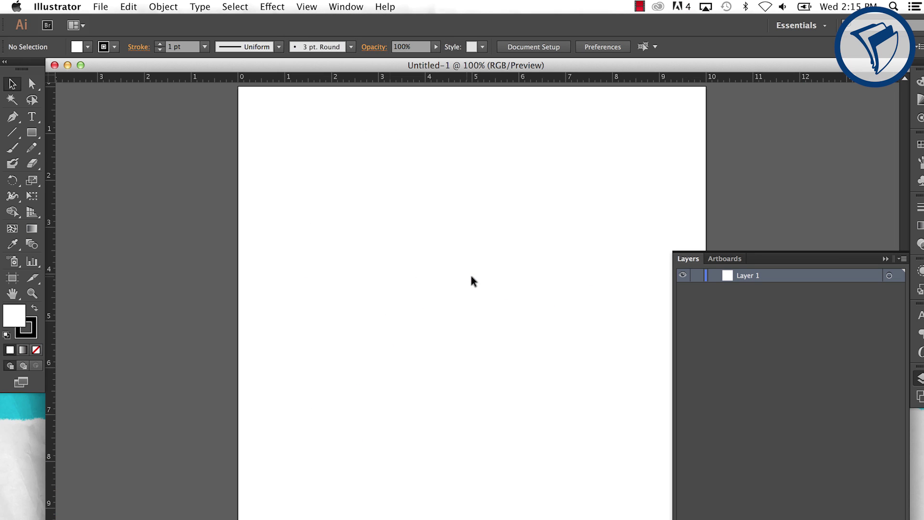
left_click_drag(114, 288, 473, 289)
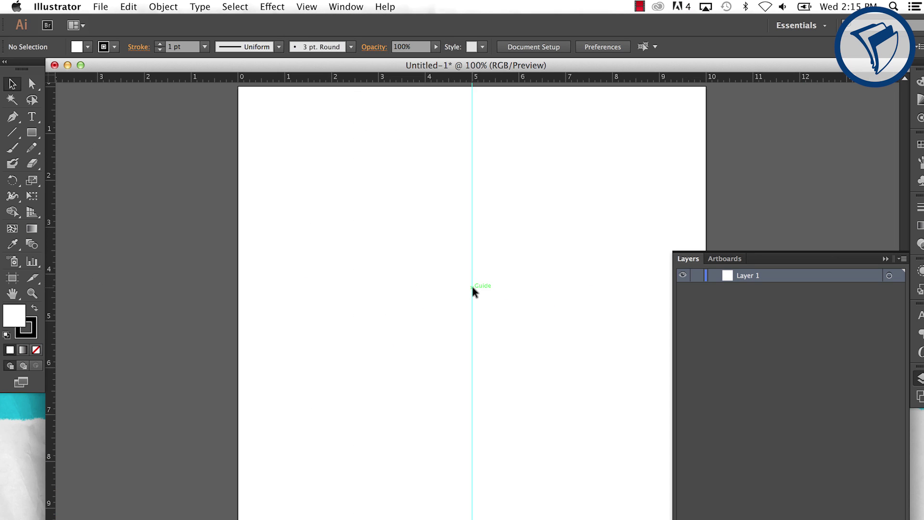
left_click_drag(413, 79, 411, 321)
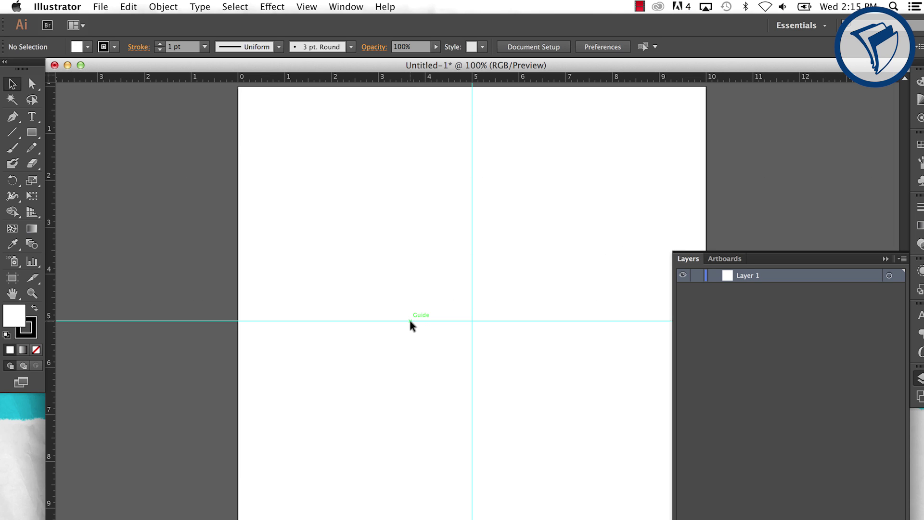
left_click(316, 10)
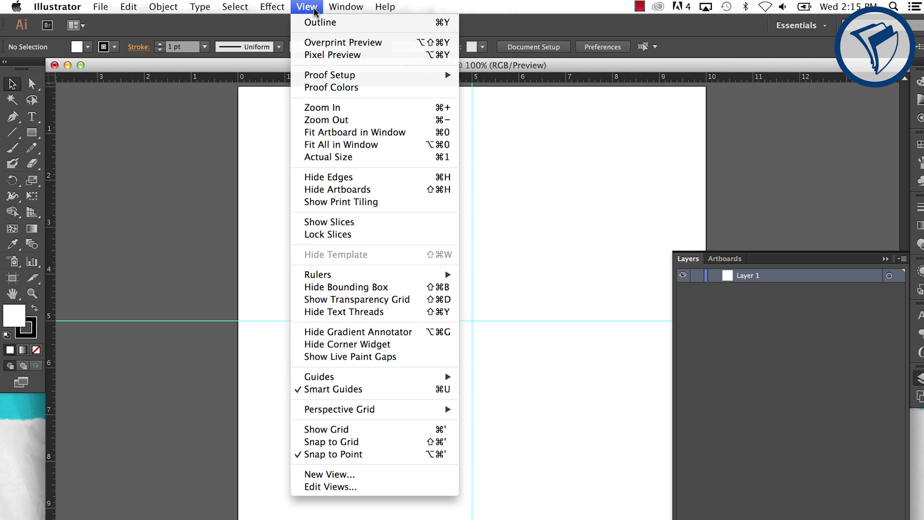
mouse_move(329, 376)
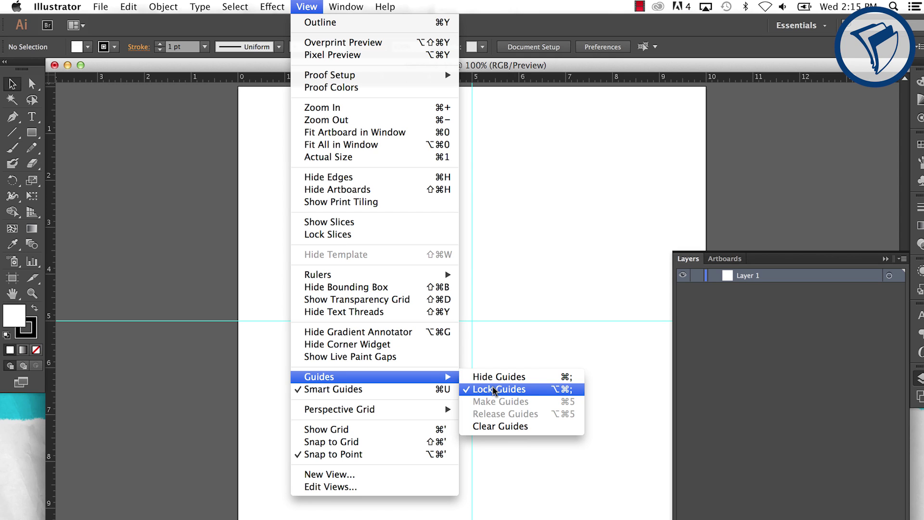
left_click(498, 334)
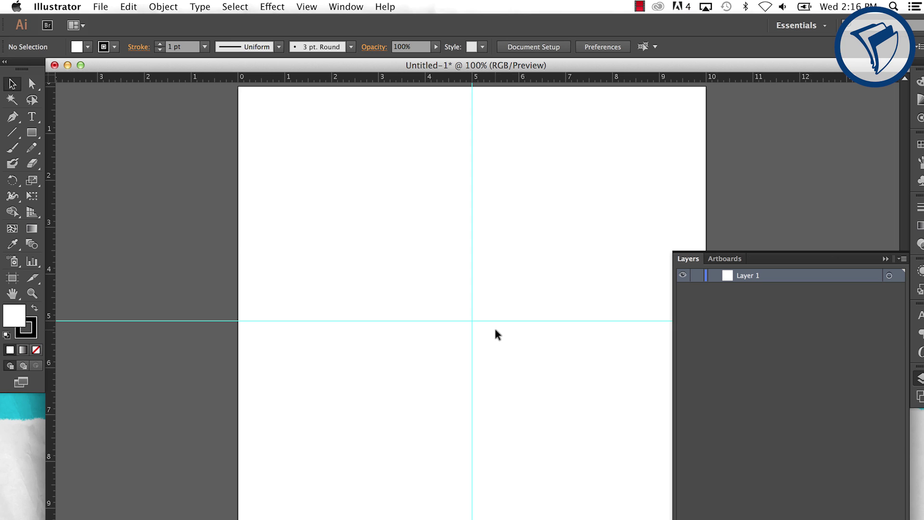
Draw a square centred on the guide crossing and rotate it 45° into a diamond
left_click(33, 134)
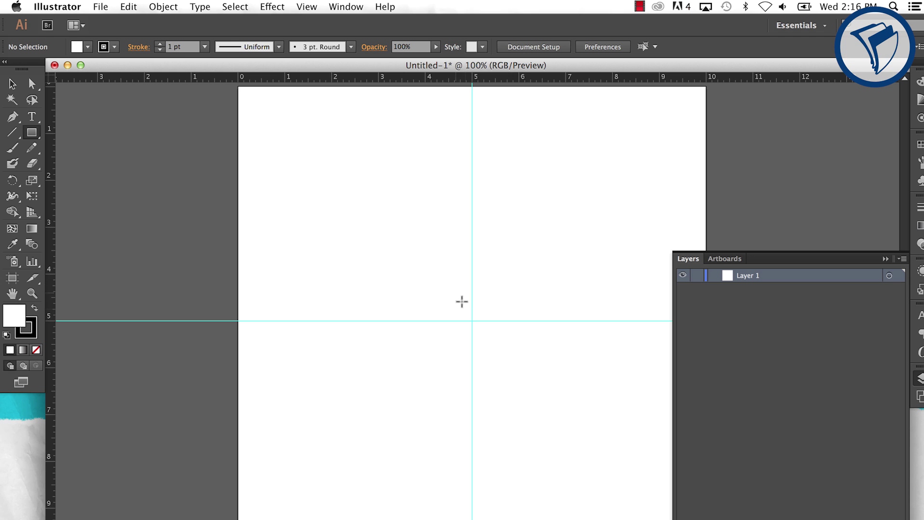
left_click_drag(472, 321, 559, 426)
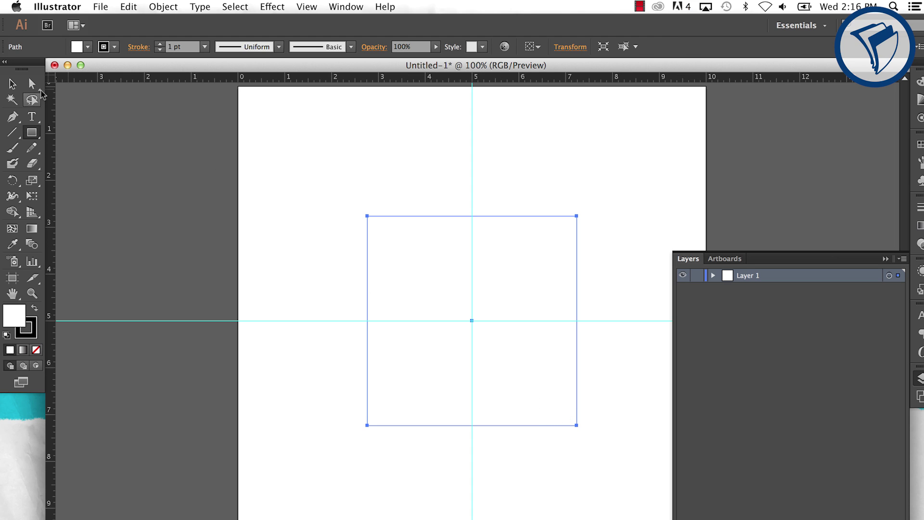
left_click(12, 84)
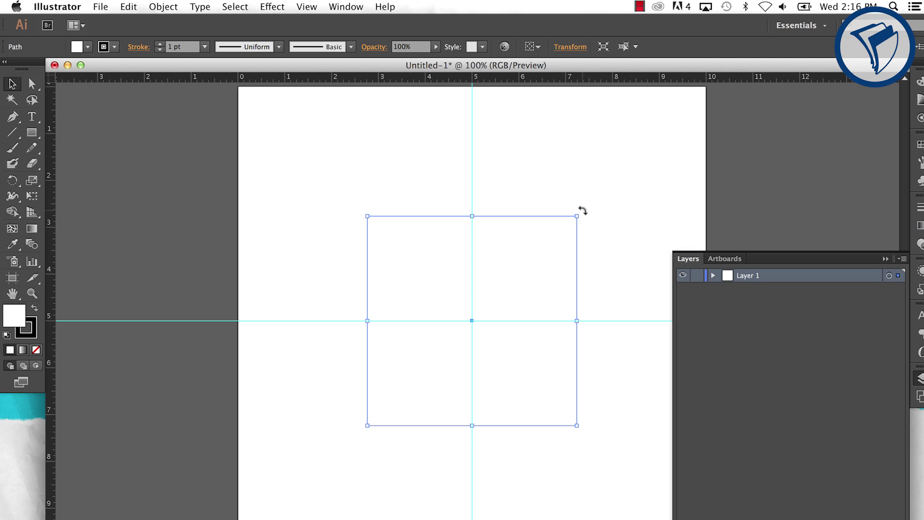
left_click_drag(594, 252, 638, 310)
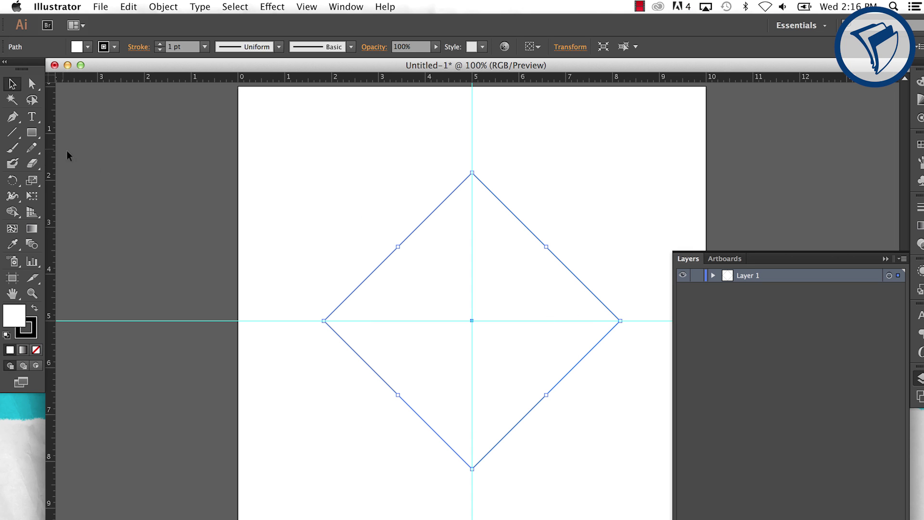
Draw two nested squares from the centre and rotate the smaller one 45° into a diamond
key("m")
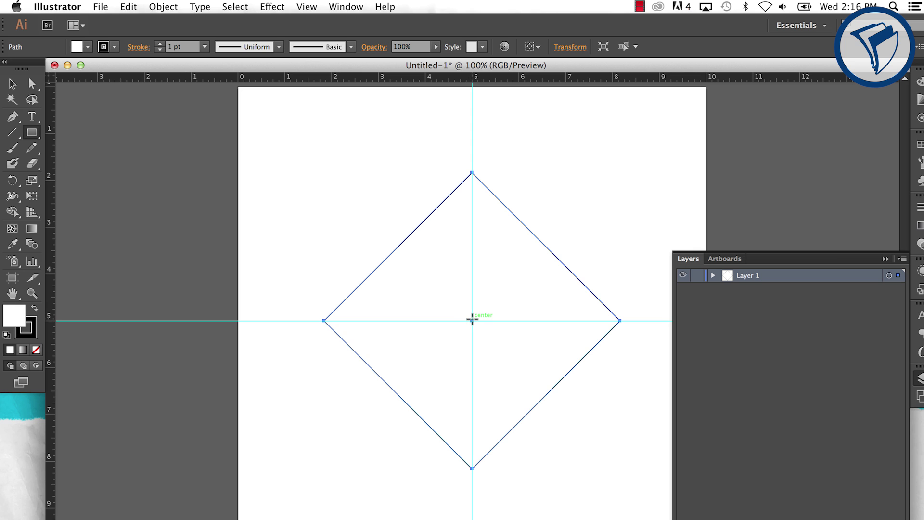
left_click_drag(472, 320, 546, 395)
left_click_drag(471, 320, 506, 375)
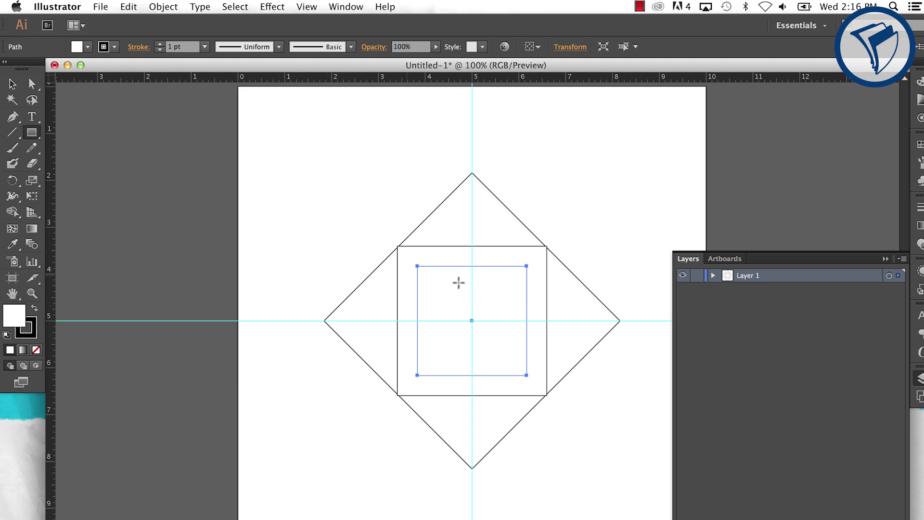
key("v")
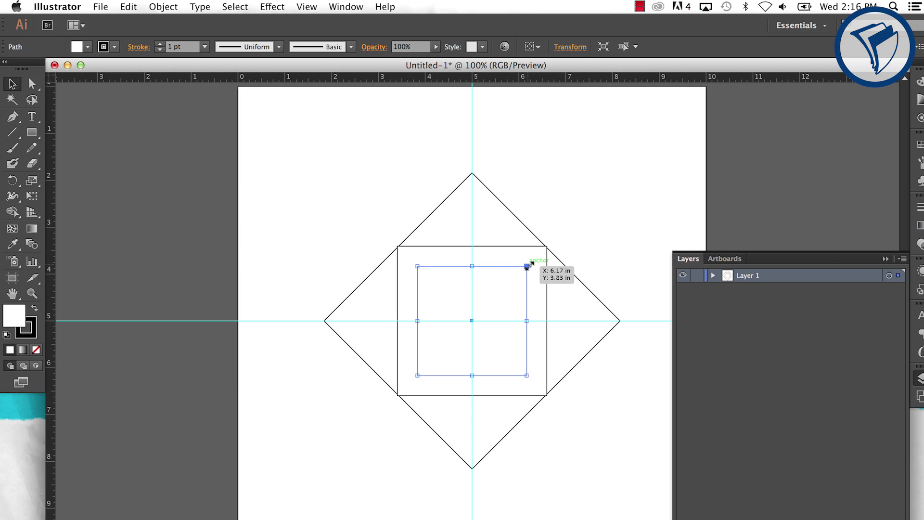
left_click_drag(528, 261, 548, 320)
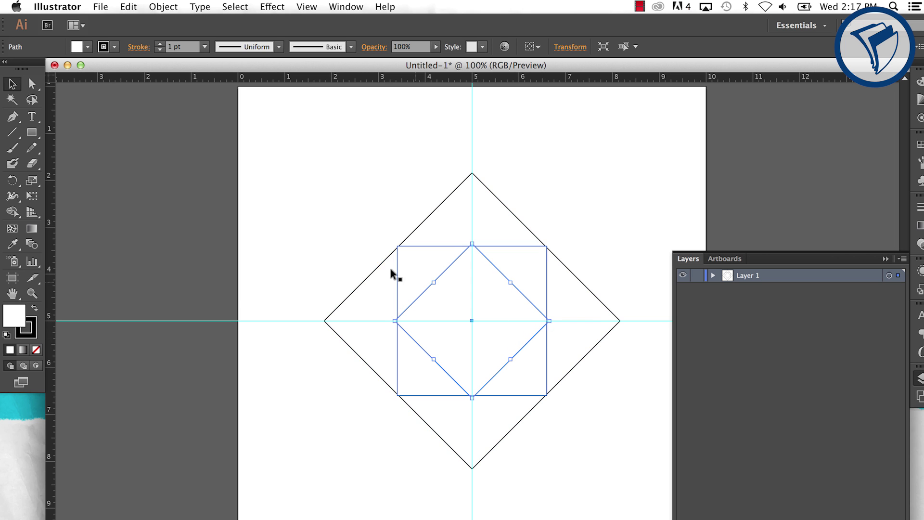
left_click(13, 135)
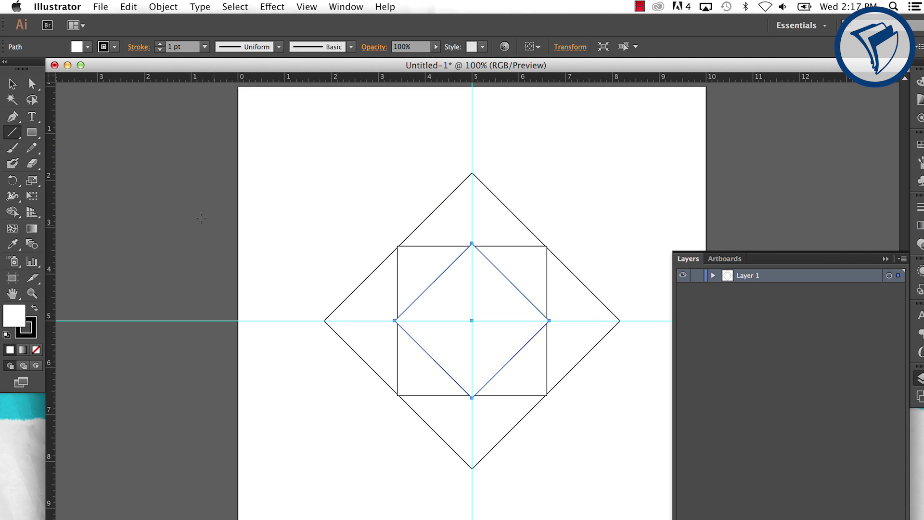
Draw both square diagonals, a horizontal line across the diamond, and two lines to its bottom point
left_click_drag(398, 247, 547, 395)
left_click_drag(547, 247, 397, 396)
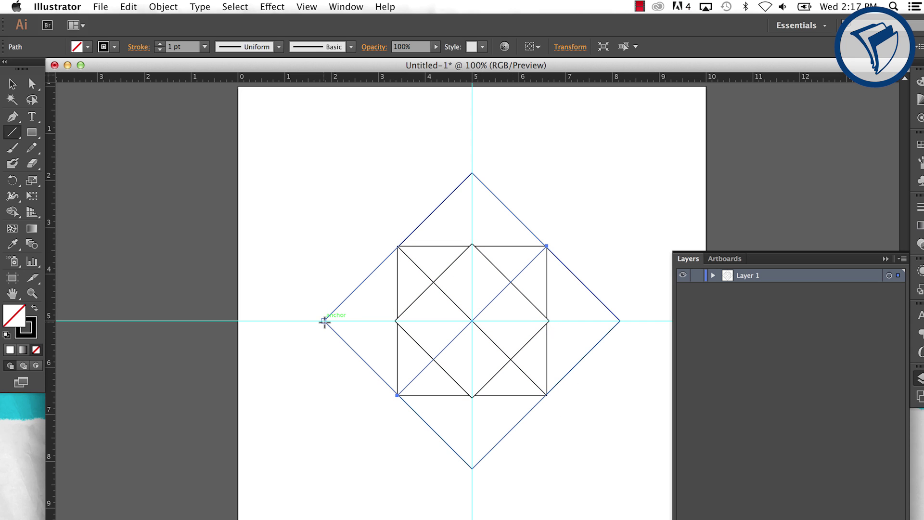
left_click_drag(324, 321, 620, 321)
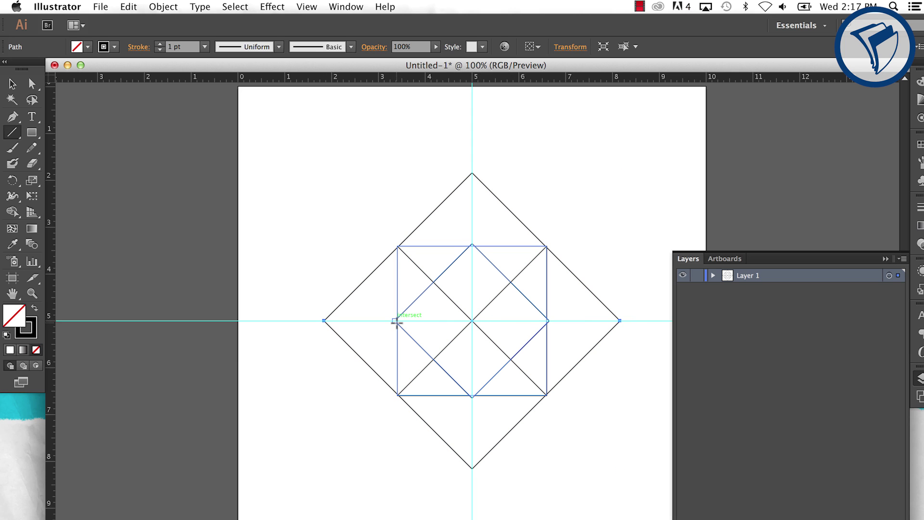
left_click_drag(395, 321, 472, 468)
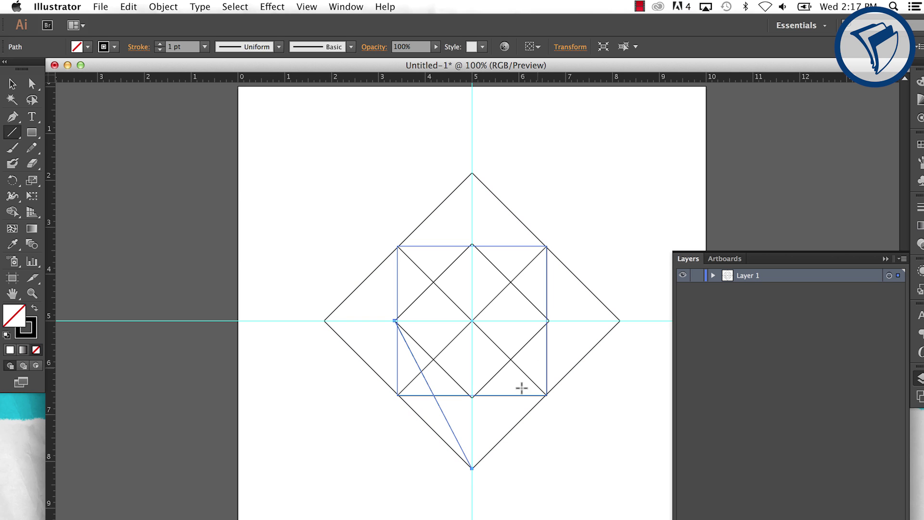
left_click_drag(548, 321, 471, 468)
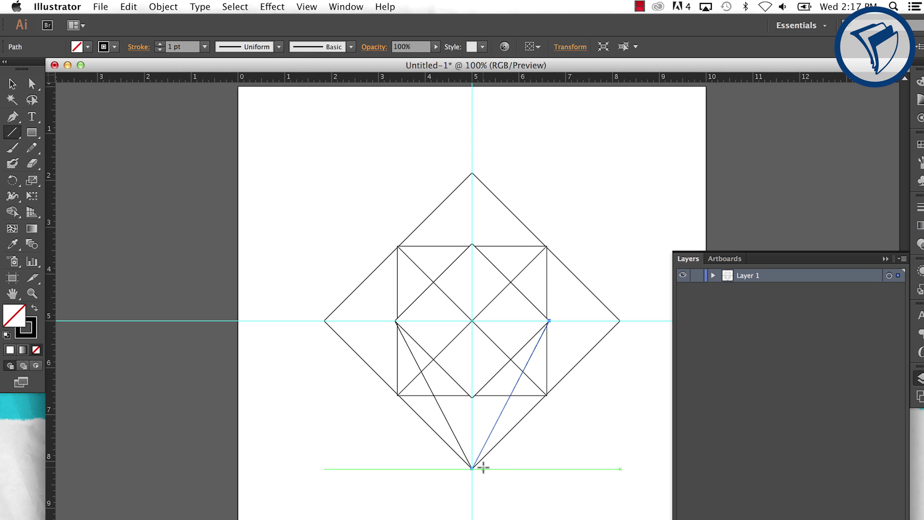
Zoom into the lower-left of the square and shorten the V lines vertically
left_click(32, 294)
left_click_drag(385, 306, 449, 383)
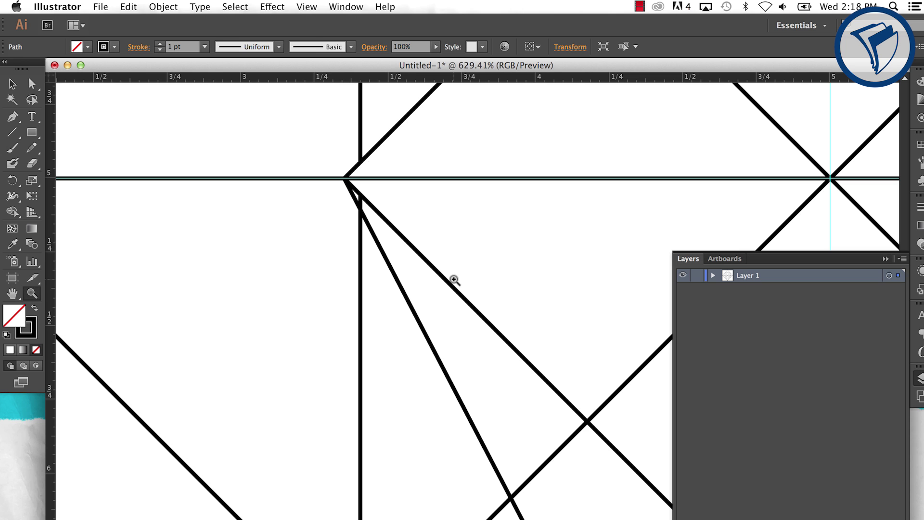
key("v")
scroll(417, 330, "down", 5)
scroll(417, 330, "right", 4)
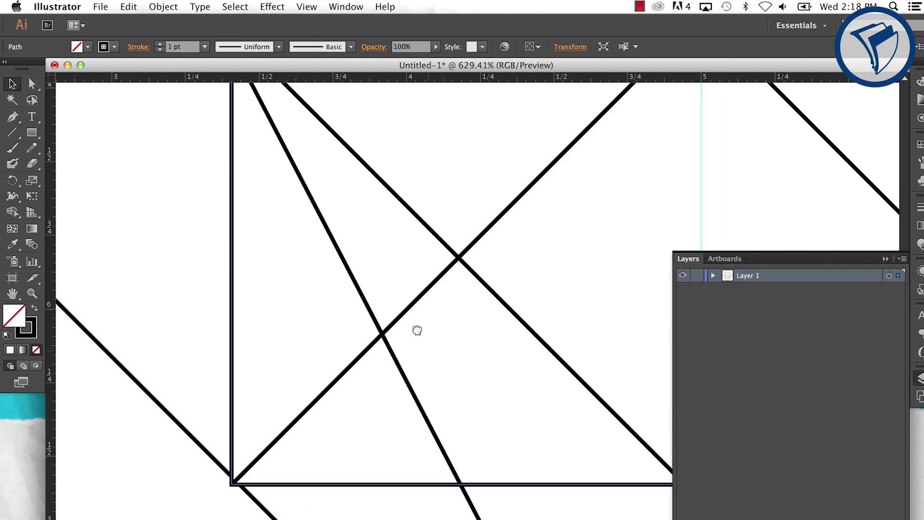
scroll(417, 330, "down", 7)
scroll(417, 330, "right", 7)
scroll(502, 433, "up", 8)
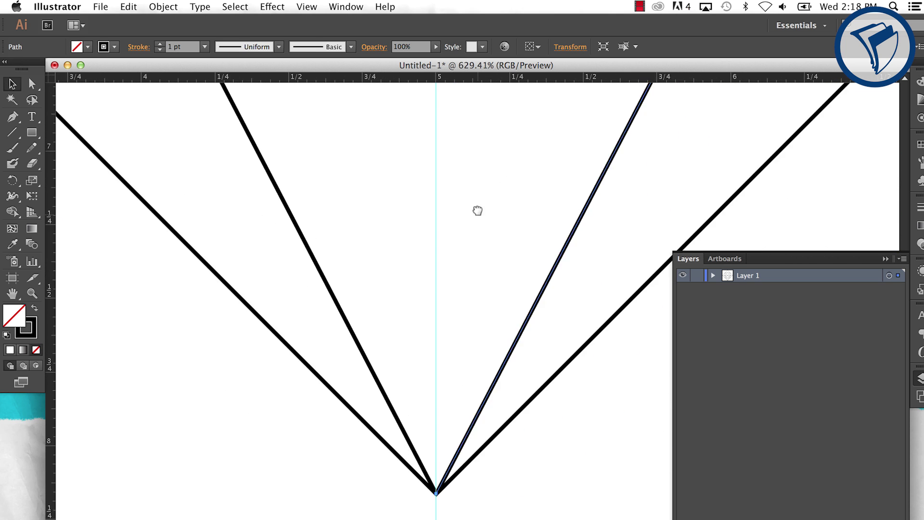
key("d")
left_click_drag(439, 473, 439, 459)
scroll(374, 378, "down", 6)
scroll(373, 378, "left", 5)
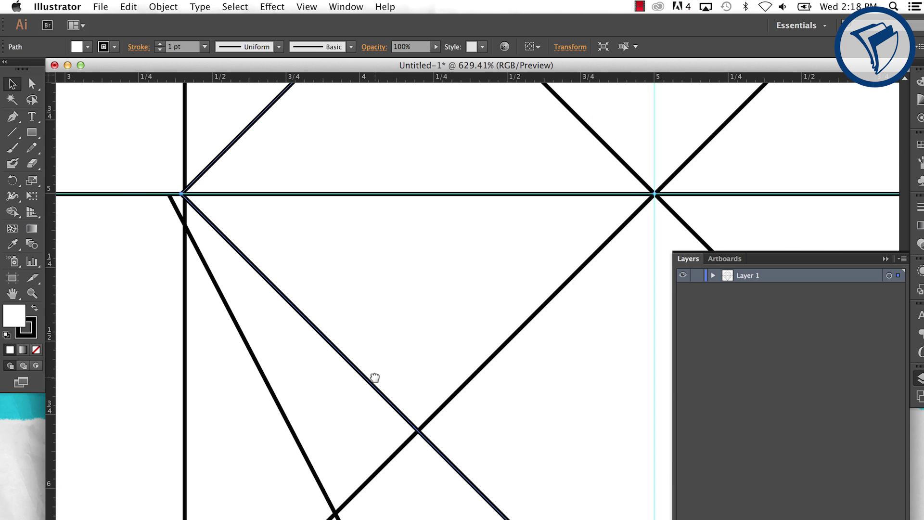
Snap the V lines' upper anchors onto the square's side midpoints at 5 in down
key("a")
left_click(172, 204)
left_click(173, 203)
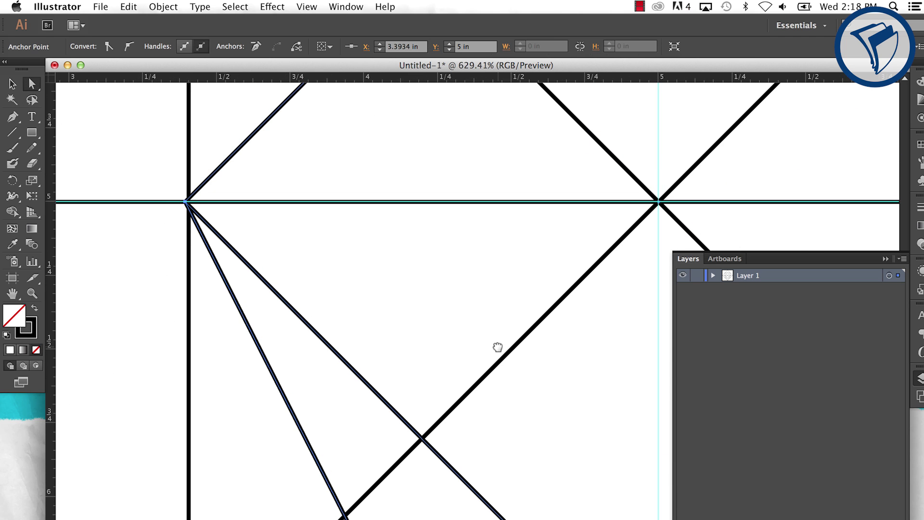
scroll(497, 347, "right", 10)
left_click_drag(567, 200, 552, 198)
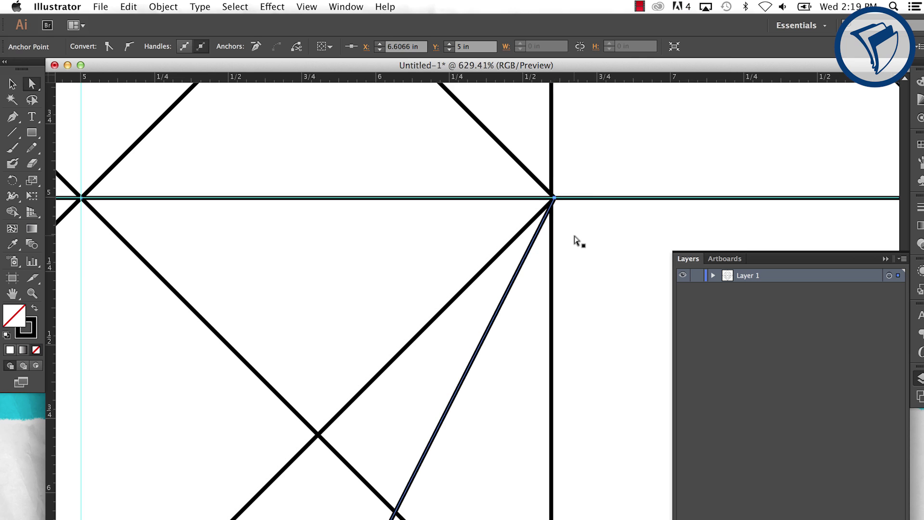
key("super+0")
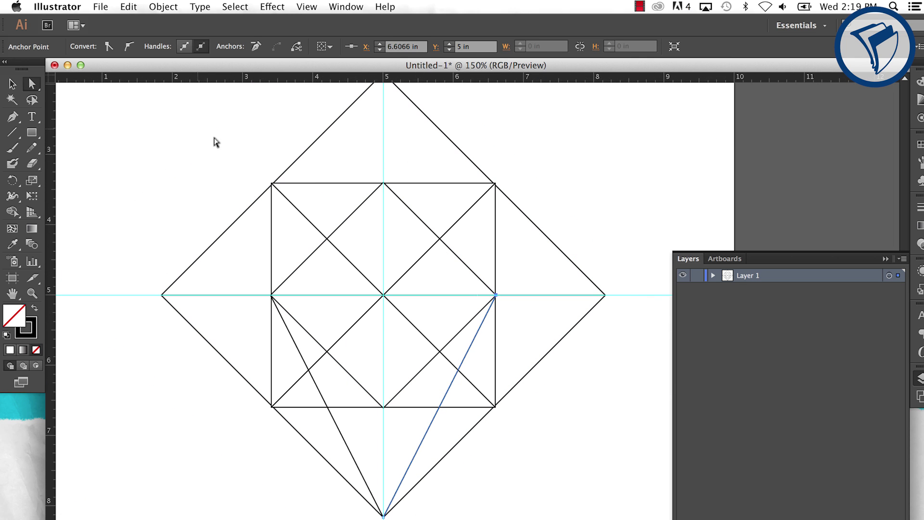
Select all the lines and apply Pathfinder Divide to split them at every crossing
left_click(14, 86)
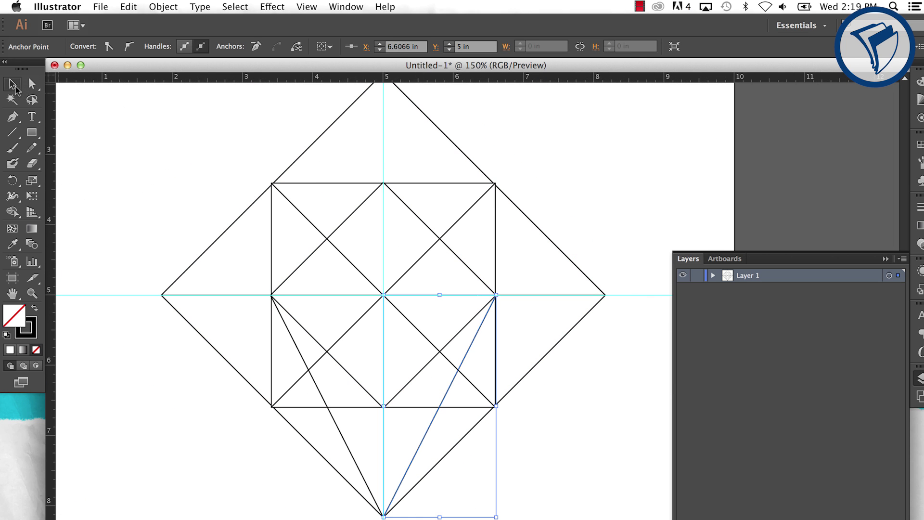
left_click(100, 114)
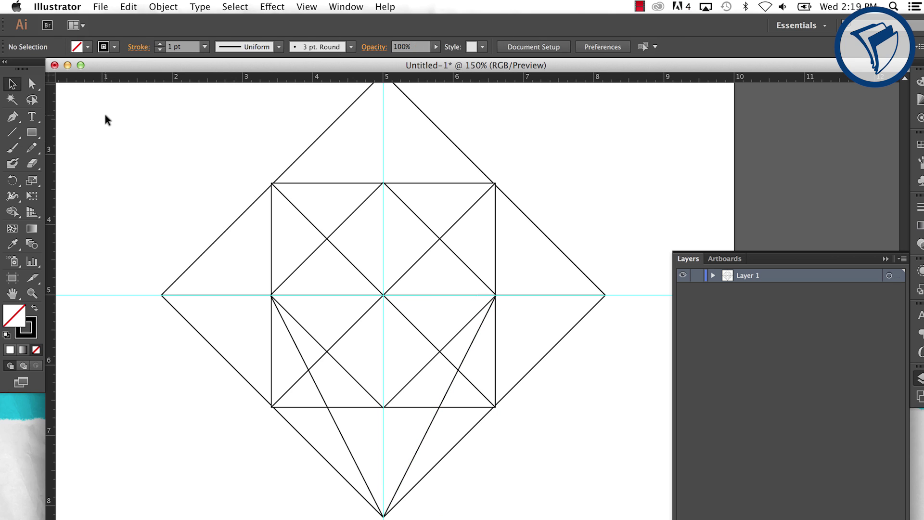
left_click(346, 6)
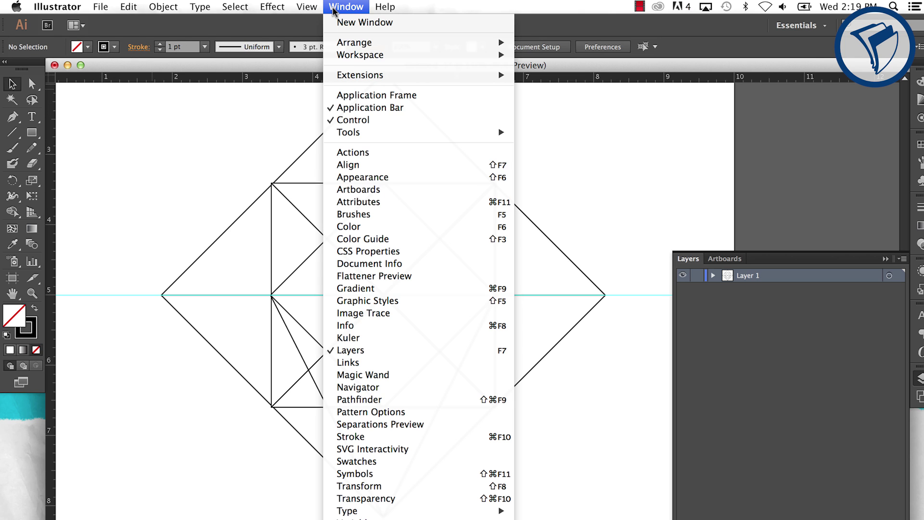
left_click(383, 400)
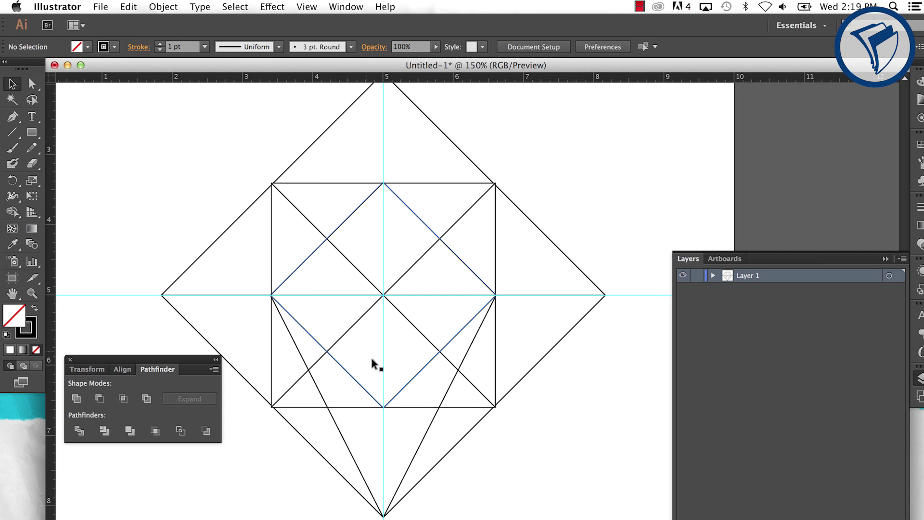
key("super+a")
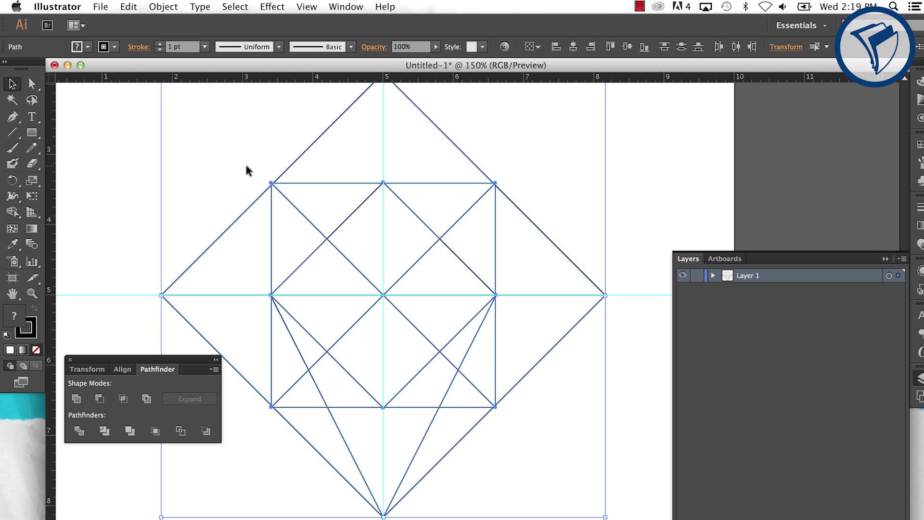
left_click(83, 431)
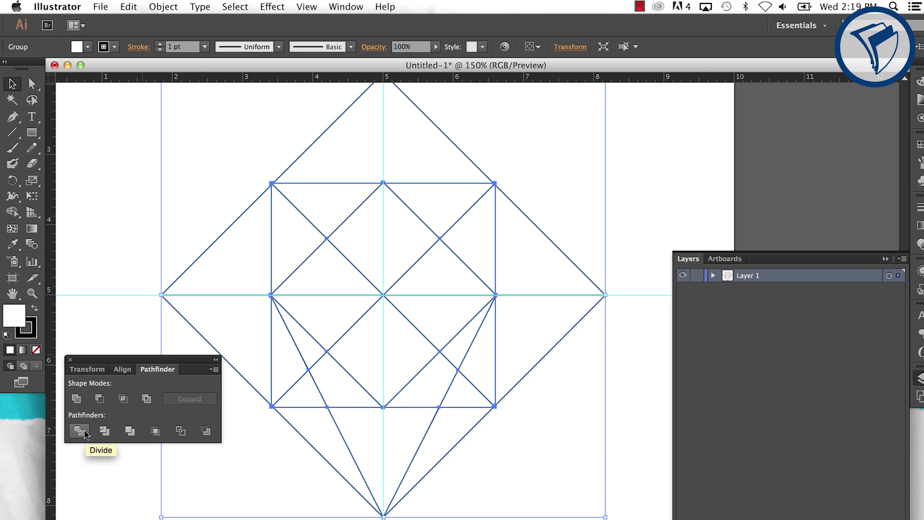
Ungroup the divided pieces and check that single triangles can be selected individually
right_click(377, 286)
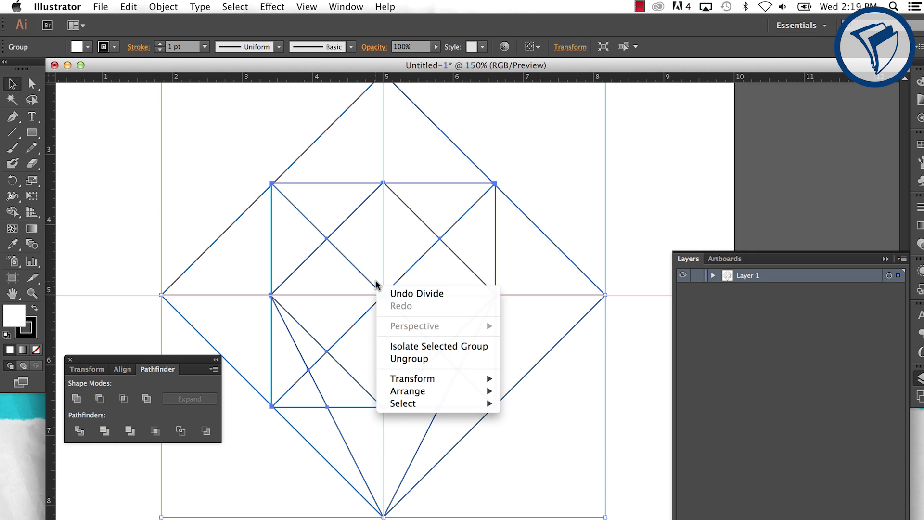
left_click(391, 359)
left_click(138, 229)
left_click(273, 288)
left_click(227, 268)
left_click(502, 268)
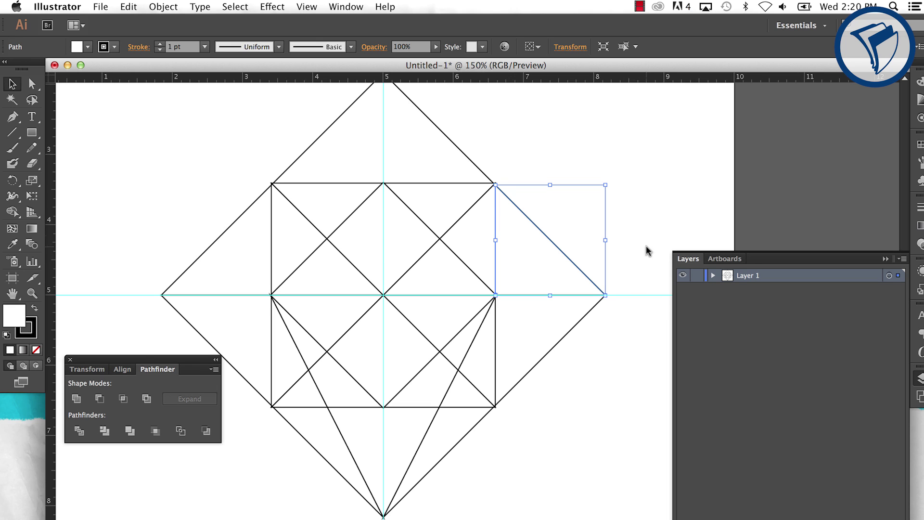
Delete the diamond's top triangle and shift the artwork to a new Layer 2 below Layer 1
left_click(418, 150)
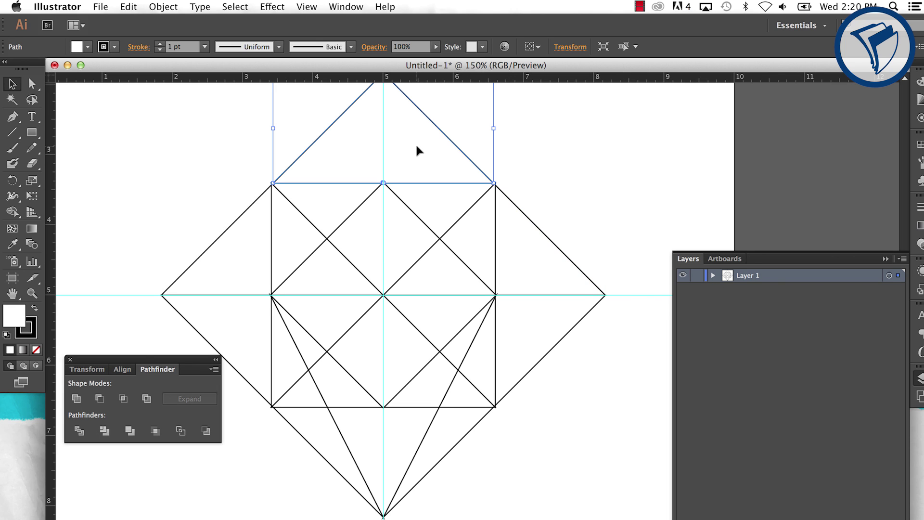
key("Delete")
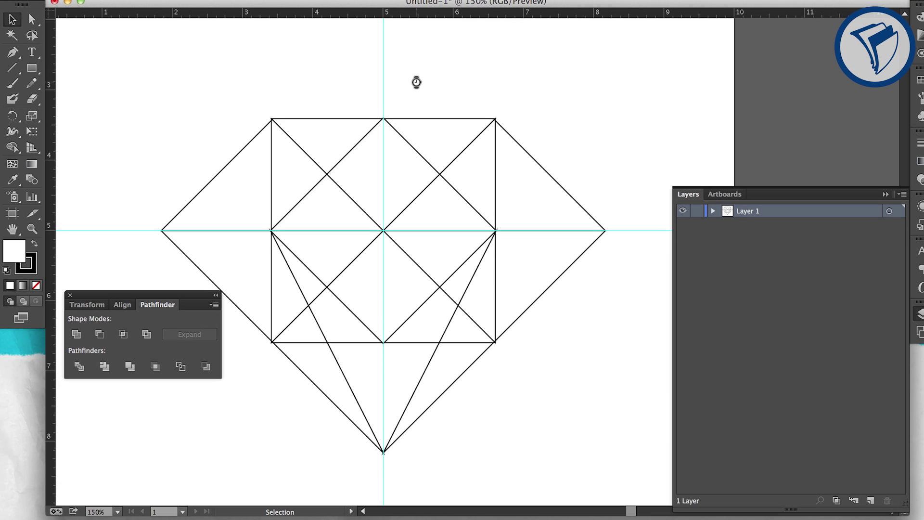
left_click(871, 501)
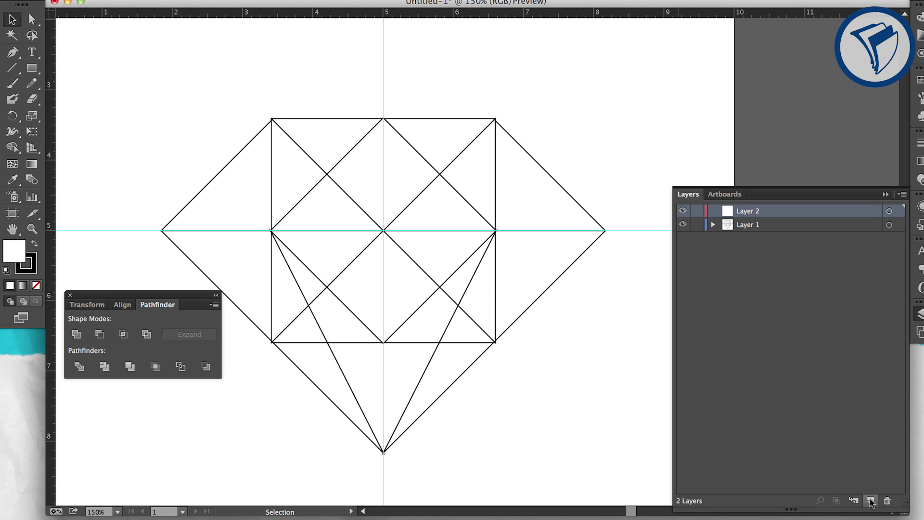
left_click_drag(755, 214, 756, 231)
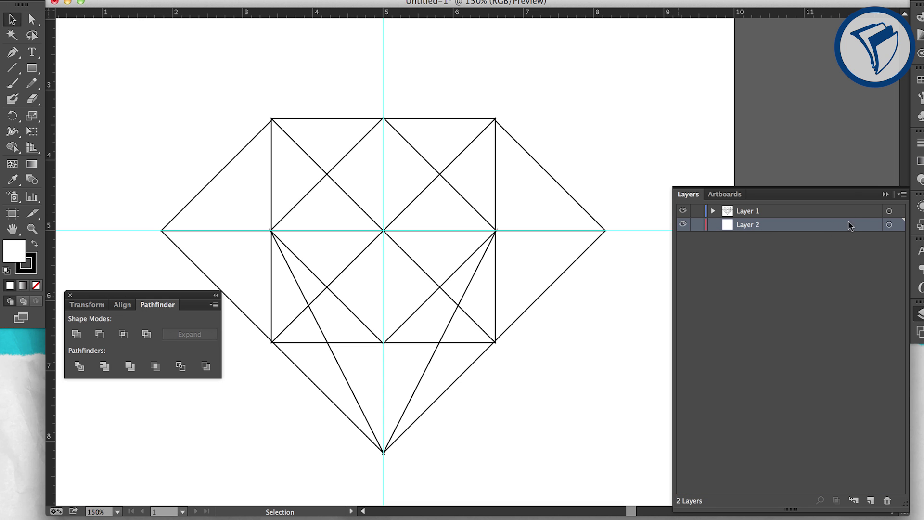
left_click(898, 212)
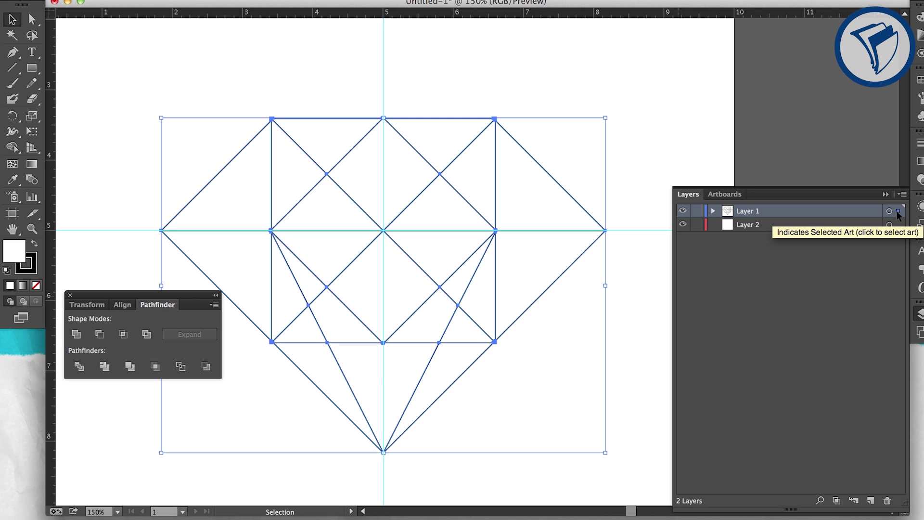
left_click_drag(899, 231, 899, 232)
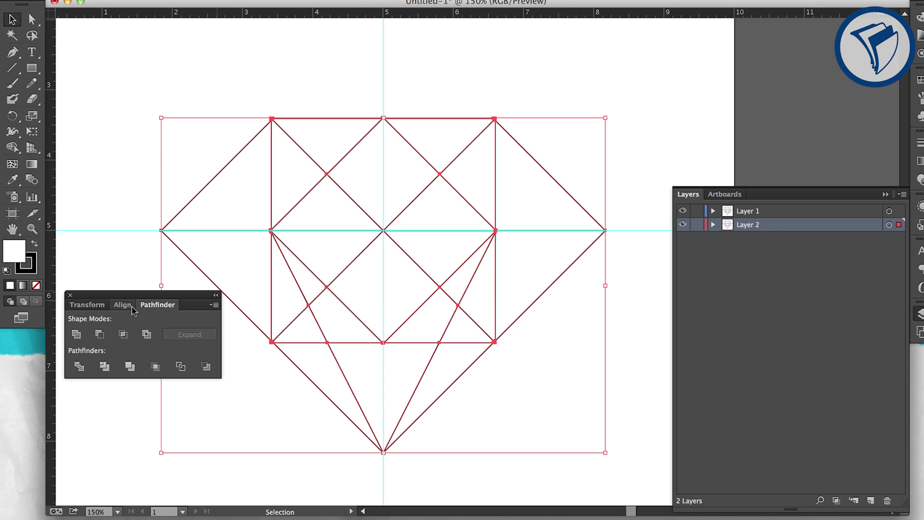
Unite the pieces into one outline shape and fill it red
left_click(77, 335)
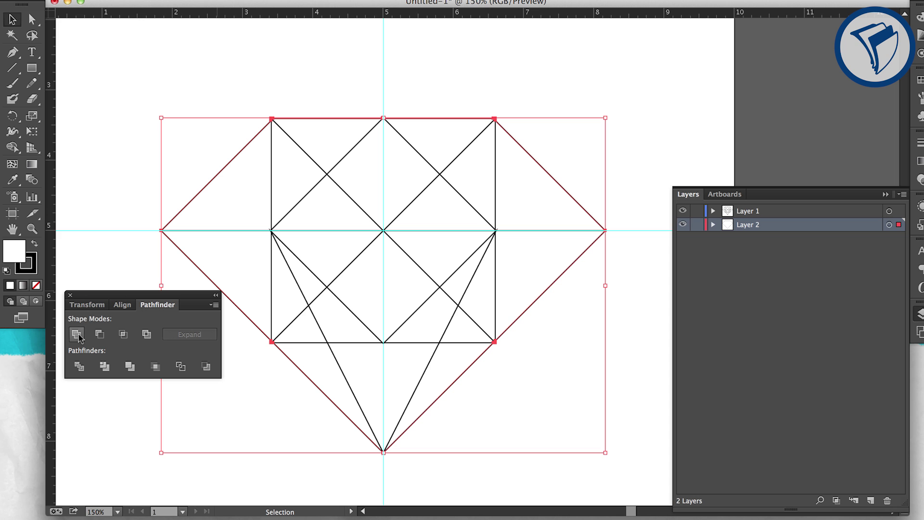
key("super+1")
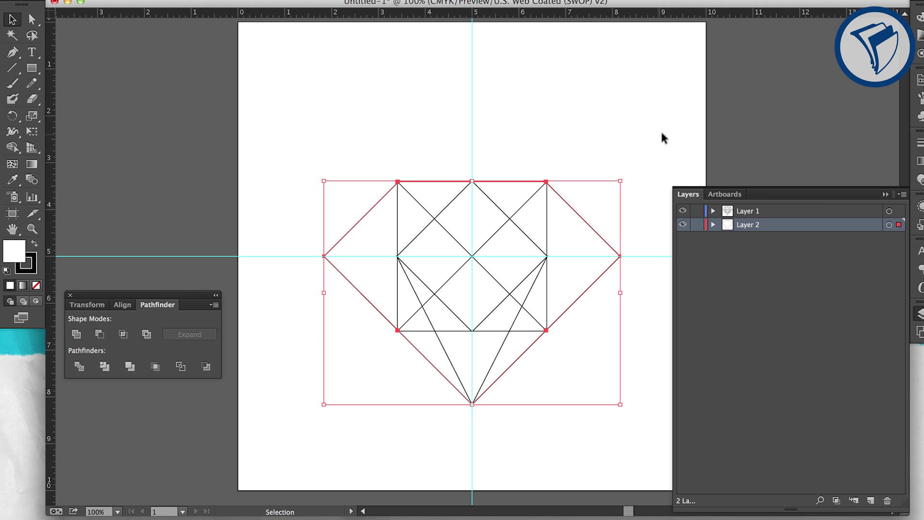
left_click(920, 79)
left_click(834, 103)
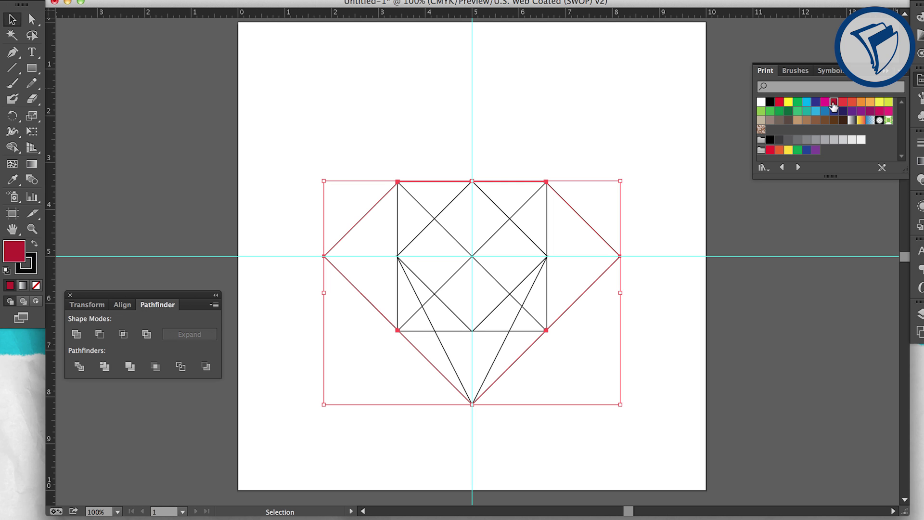
left_click(626, 190)
Duplicate the red square into a row of five samples with lightened red shades
scroll(626, 190, "right", 5)
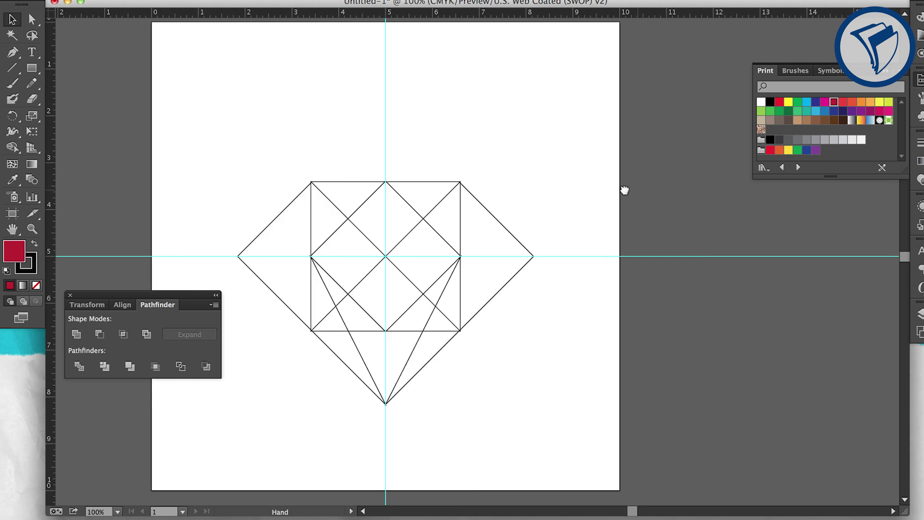
key("m")
key("v")
mouse_move(602, 172)
left_mouse_down()
mouse_move(630, 200)
mouse_move(652, 197)
left_mouse_up()
scroll(653, 197, "right", 2)
key("ctrl+d")
key("ctrl+d")
key("ctrl+d")
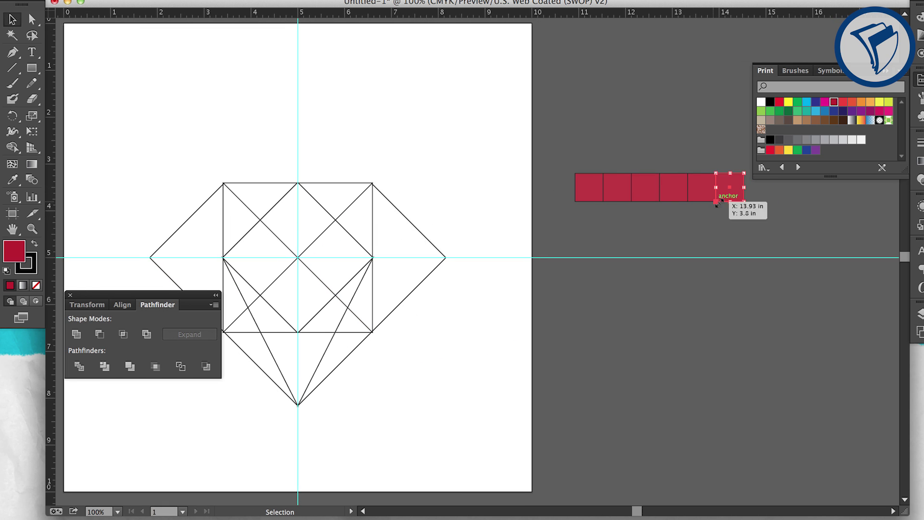
left_click(671, 190)
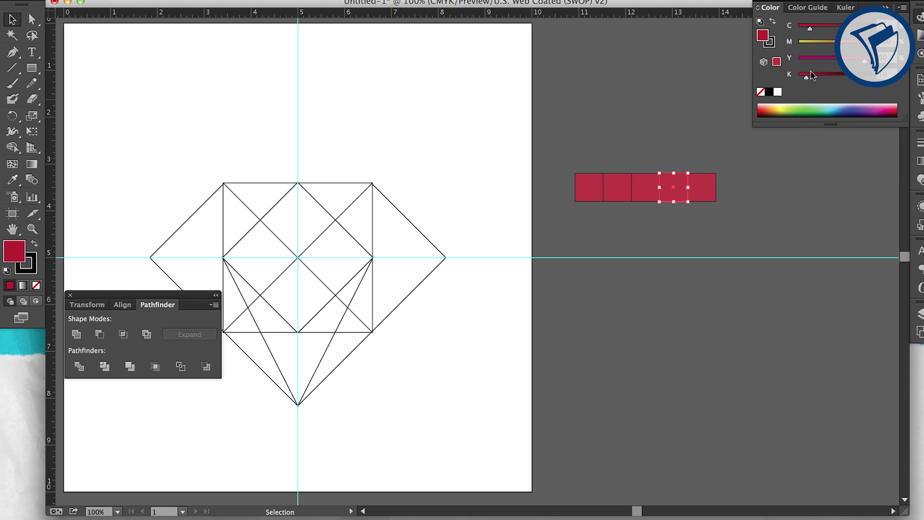
left_click_drag(810, 28, 847, 27)
left_click(702, 187)
left_click(625, 192)
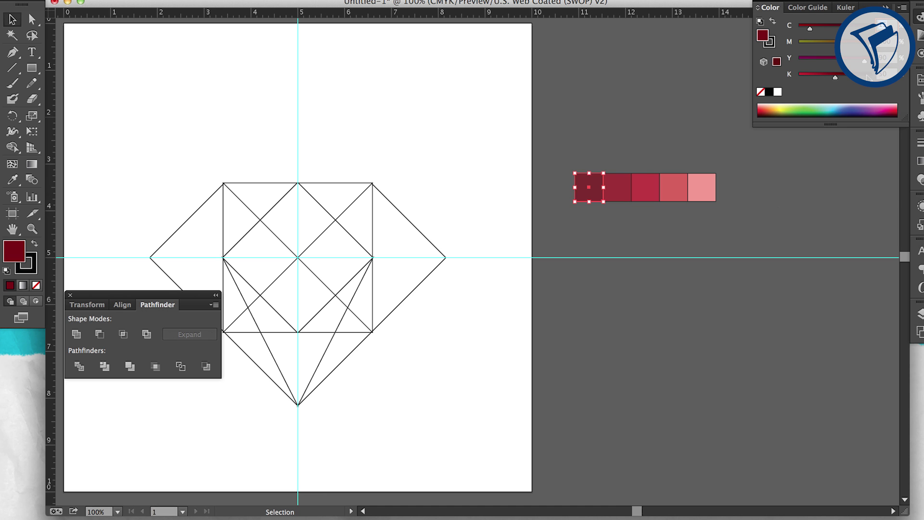
Save the selected red samples as a new colour group named Reds
left_click(349, 398)
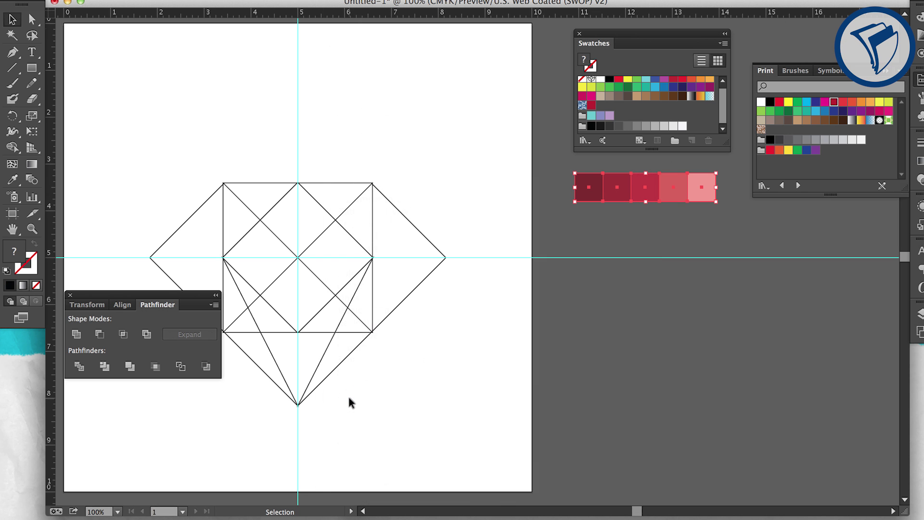
left_click(675, 140)
type("Reds")
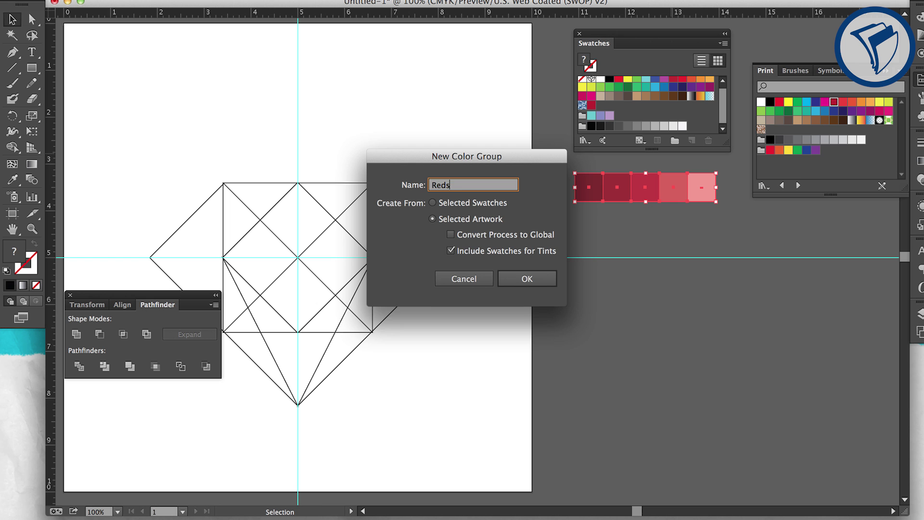
left_click(516, 276)
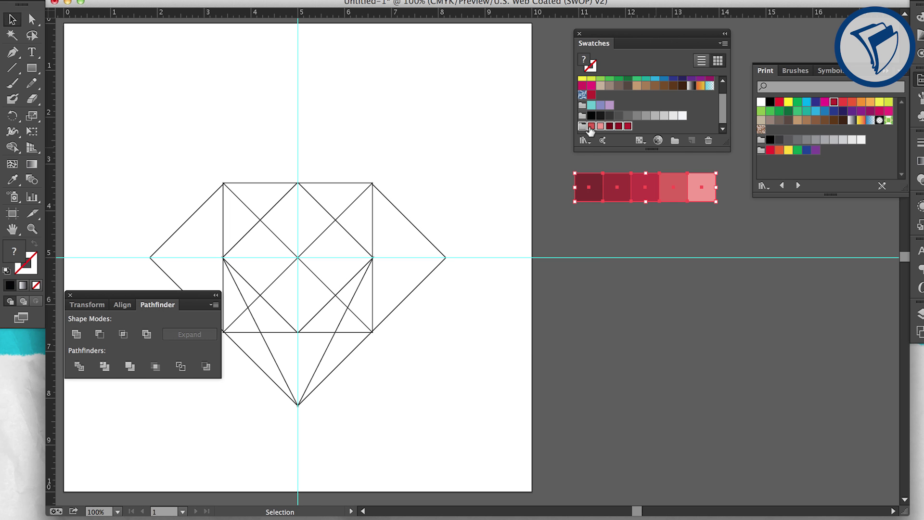
left_click(550, 162)
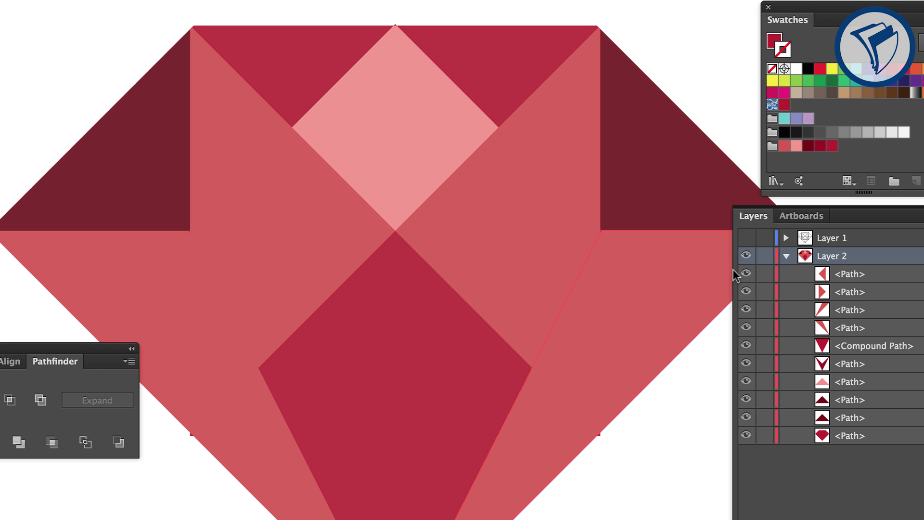
Hide the right-hand and lower-right mid-pink facet paths in the Layers panel
left_click(746, 274)
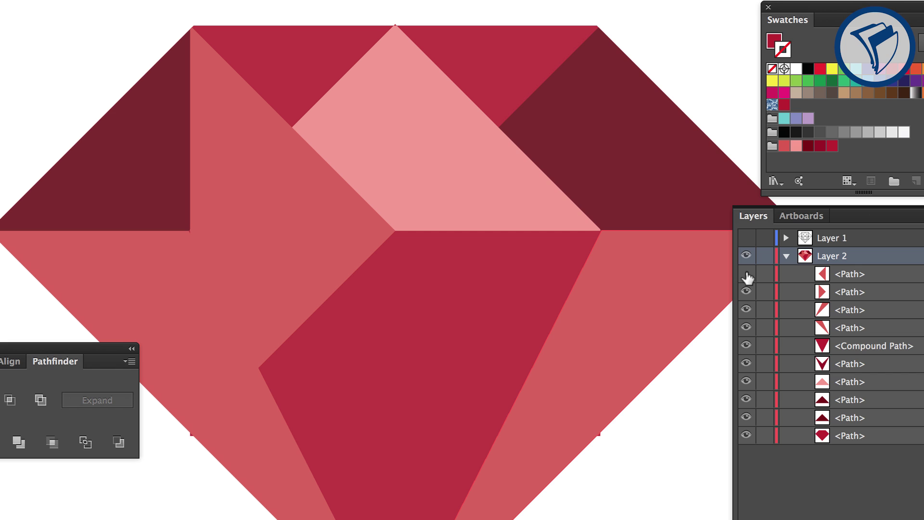
left_click(746, 274)
left_click(746, 274)
left_click(748, 312)
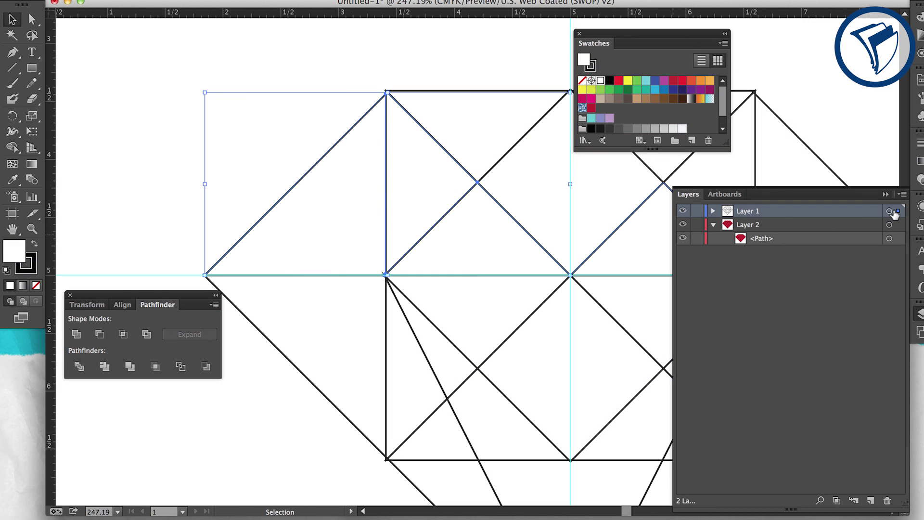
Move the outlines into Layer 2, unite line groups, and fill the central facet red
left_click(899, 224)
left_click_drag(898, 228, 899, 225)
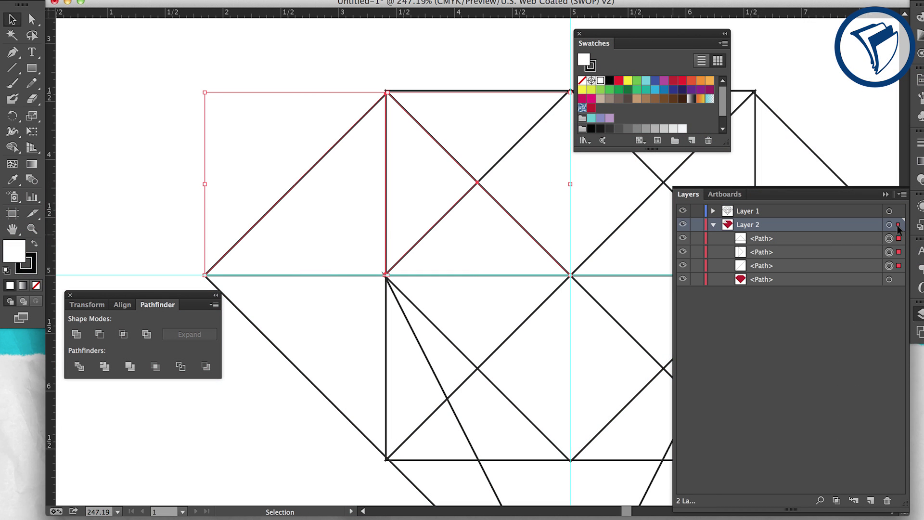
left_click(77, 334)
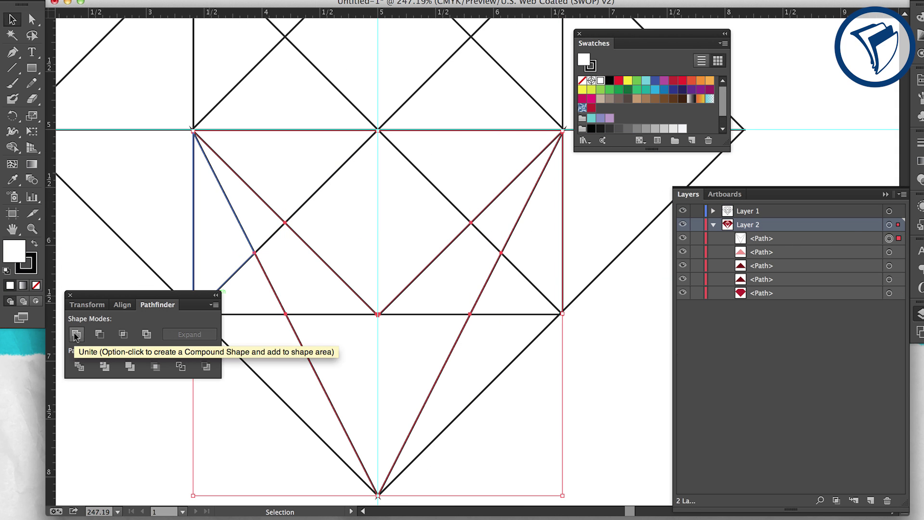
left_click(361, 241)
left_click(471, 264, "shift")
left_click(77, 334)
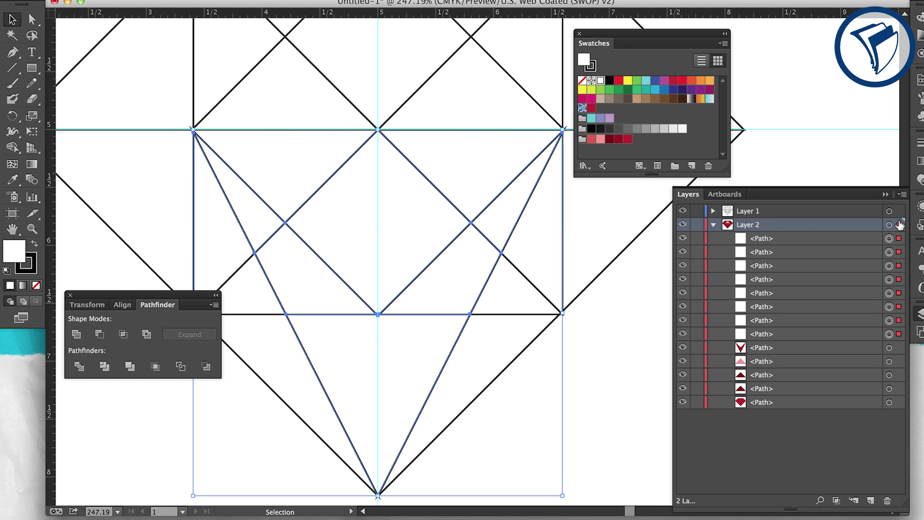
left_click(765, 122)
key("super+y")
key("super+y")
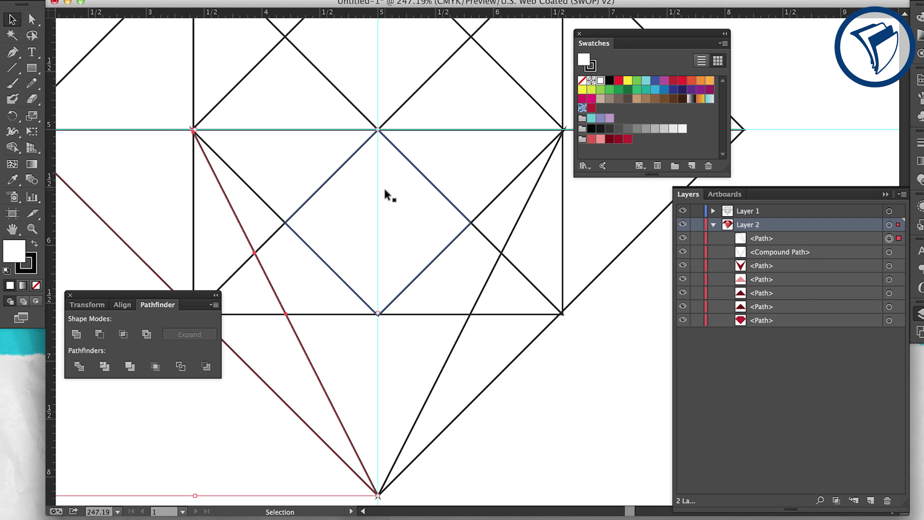
Fill a facet red and unite the left-side lines into one facet
left_click(600, 80)
left_click(592, 139)
scroll(336, 238, "up", 3)
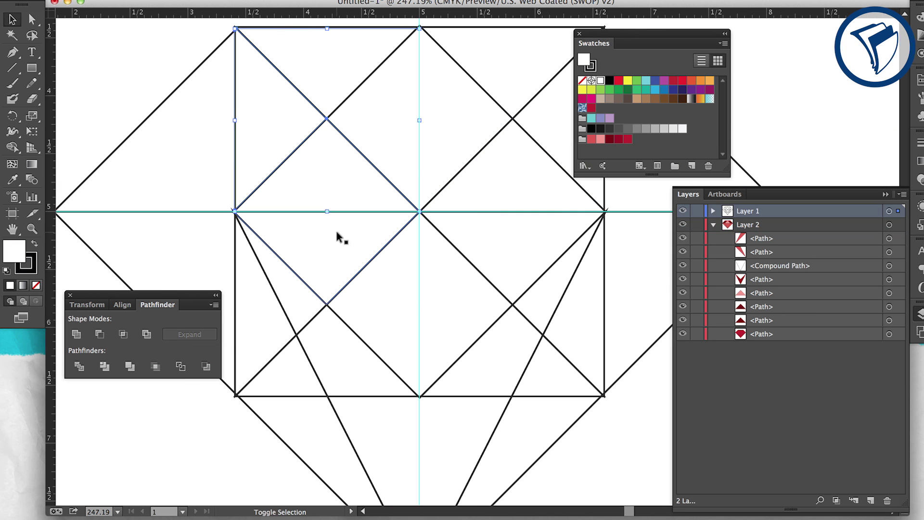
left_click(336, 237)
left_click(235, 289, "shift")
left_click(77, 338)
Unite the right-side lines into a red facet and fill the central compound facet dark crimson
left_click(599, 305)
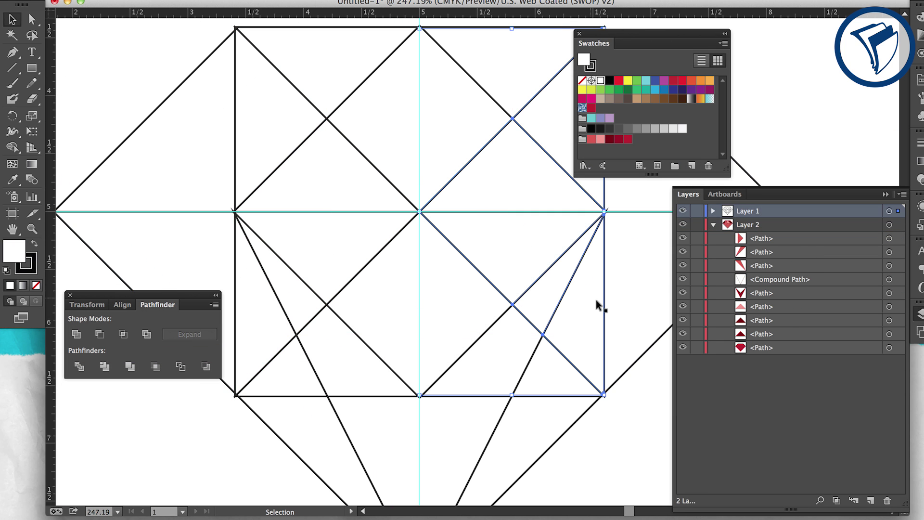
left_click(77, 338)
left_click(591, 139)
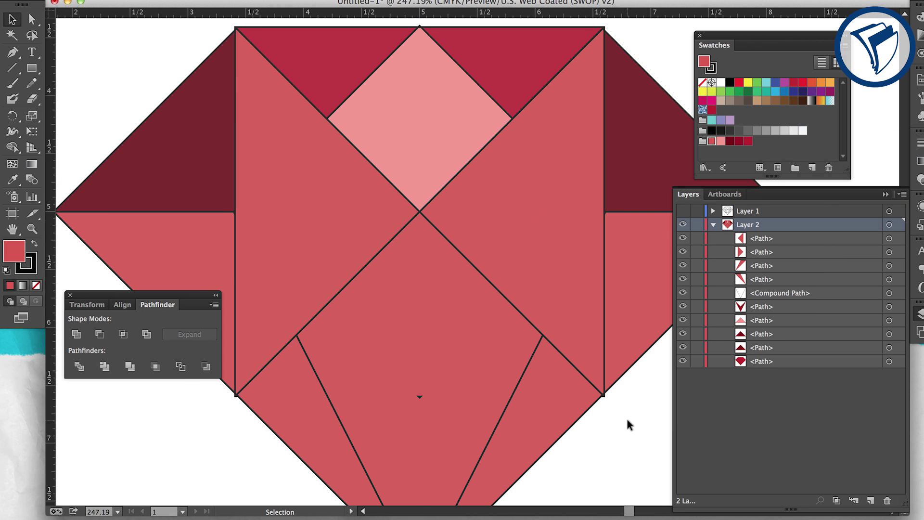
key("ctrl+minus")
key("ctrl+minus")
left_click(462, 351)
left_click(748, 141)
left_click(614, 114)
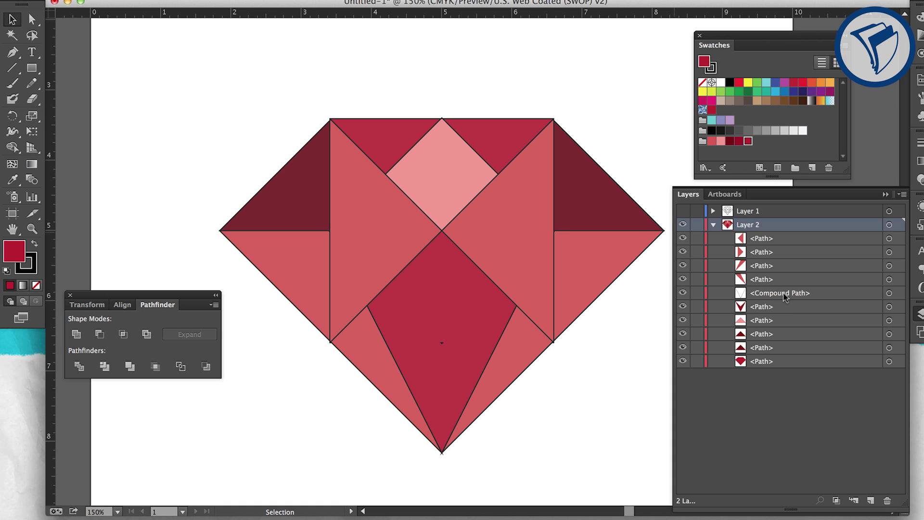
Set every facet except the base shape to 50% opacity
key("ctrl+a")
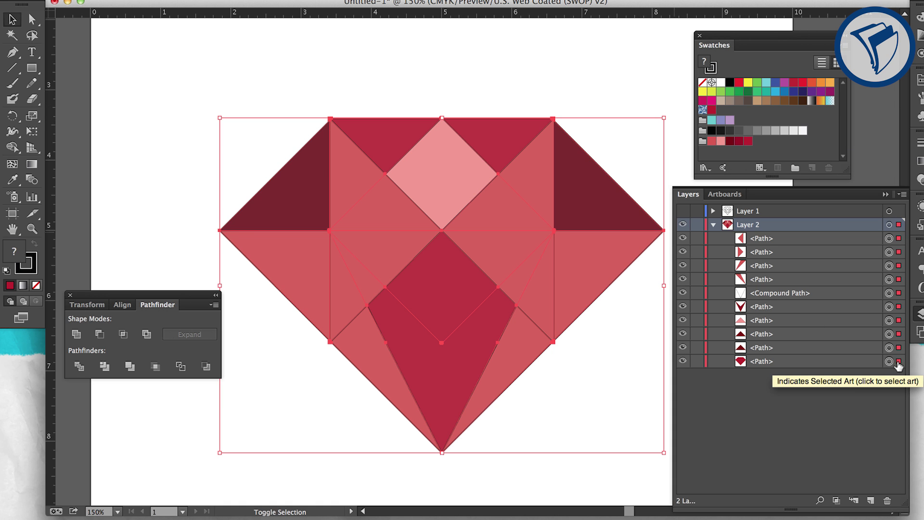
left_click(899, 361, "shift")
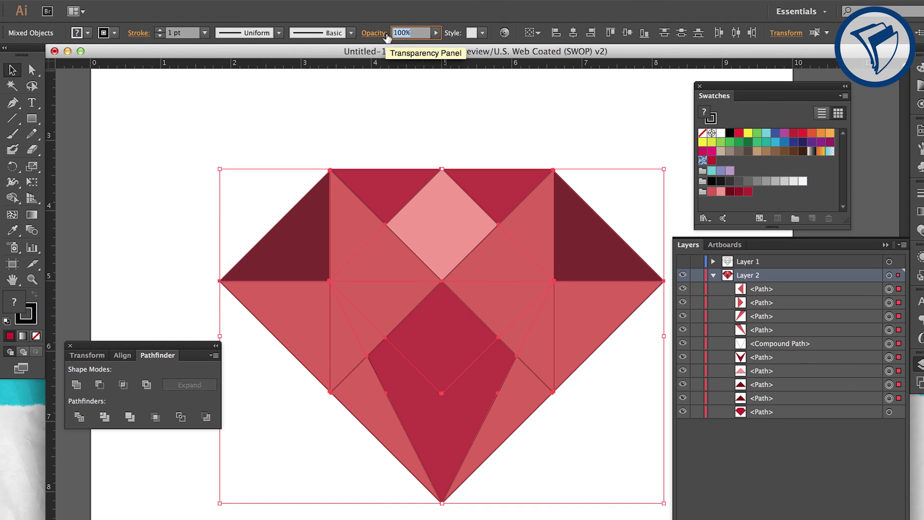
key("Return")
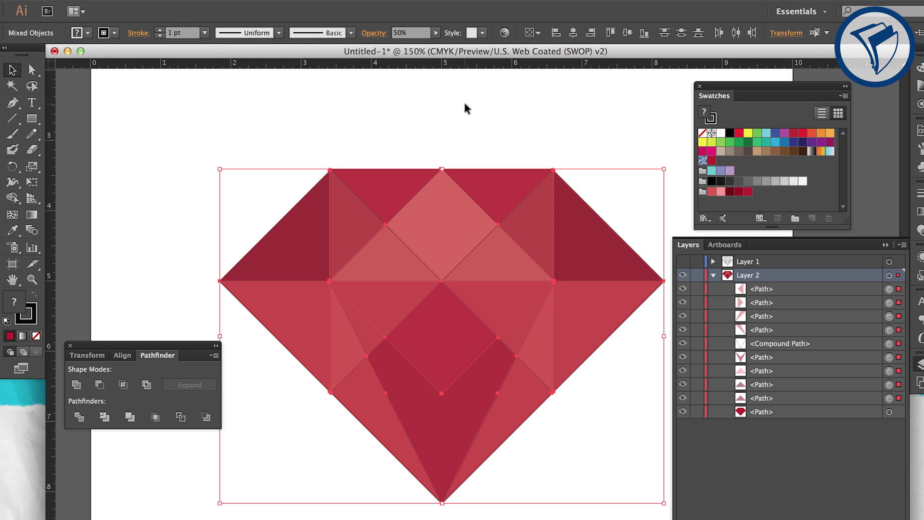
left_click(498, 115)
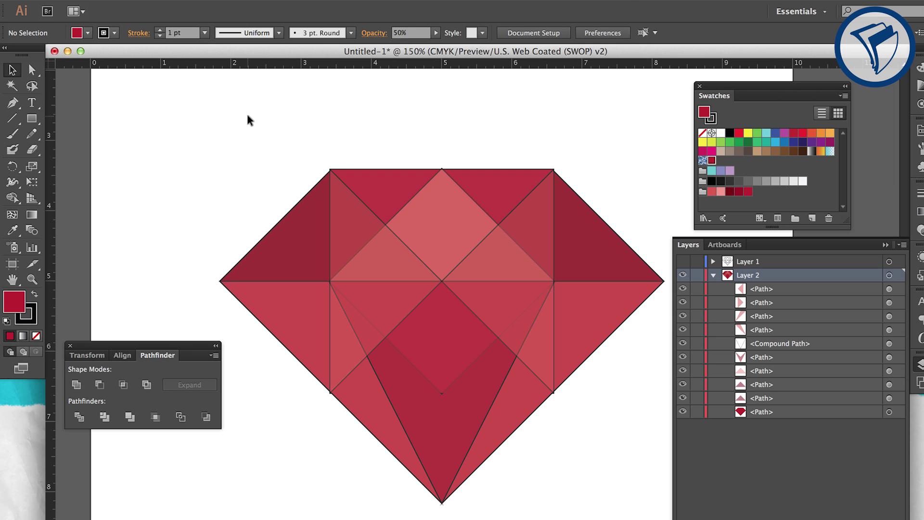
Set the stroke to None on all gem paths
key("ctrl+a")
left_click(33, 315)
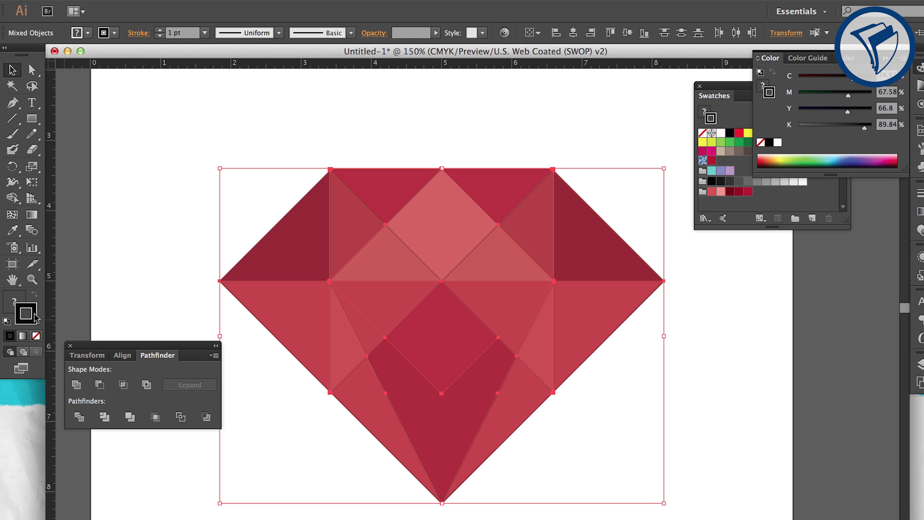
left_click(36, 336)
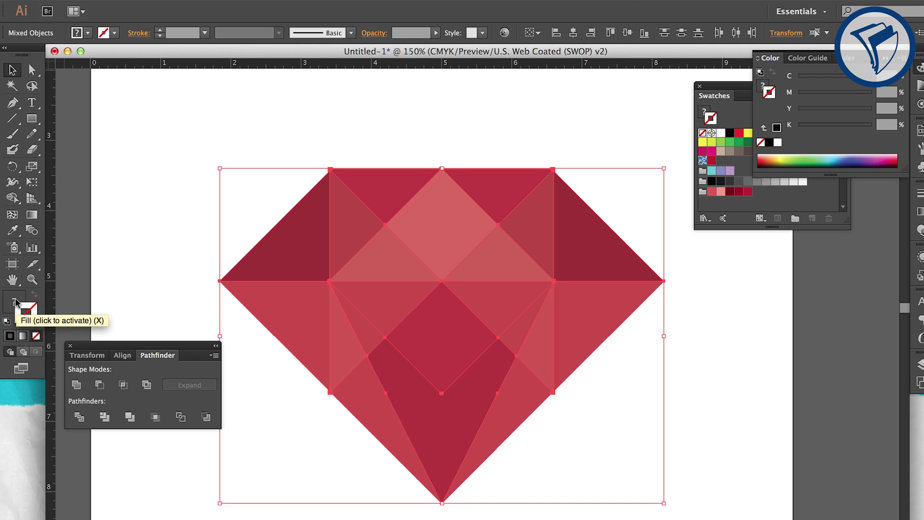
left_click(154, 152)
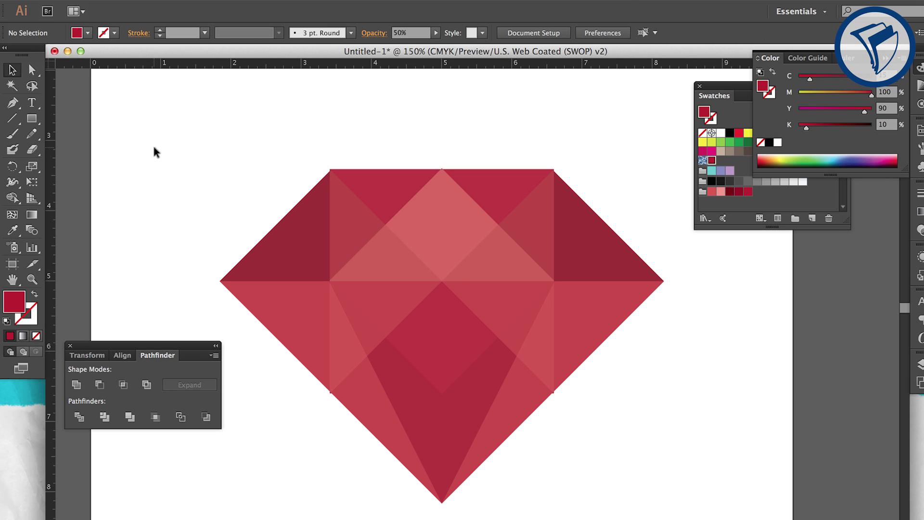
Drag the gem's top-left corner anchor onto the diagonal edge so it sits flush
key("super+space")
left_click_drag(320, 165, 351, 196)
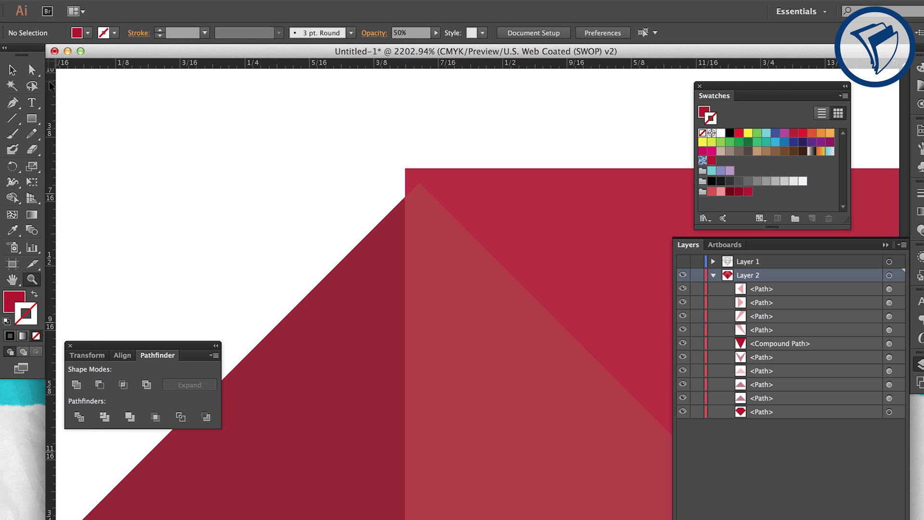
left_click_drag(406, 168, 461, 174)
left_click(349, 159)
Fit the artboard in view, then zoom in on the gem's top-right corner
key("super+0")
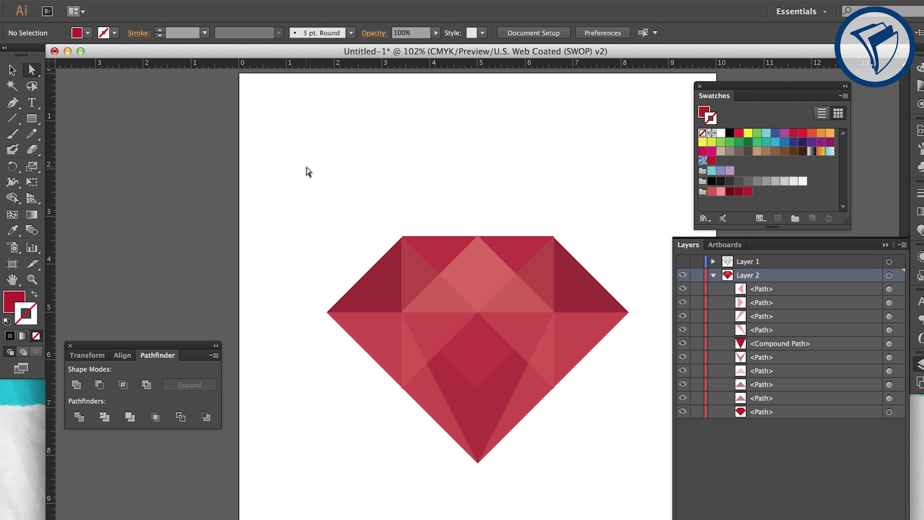
key("super+space")
left_click_drag(543, 218, 564, 257)
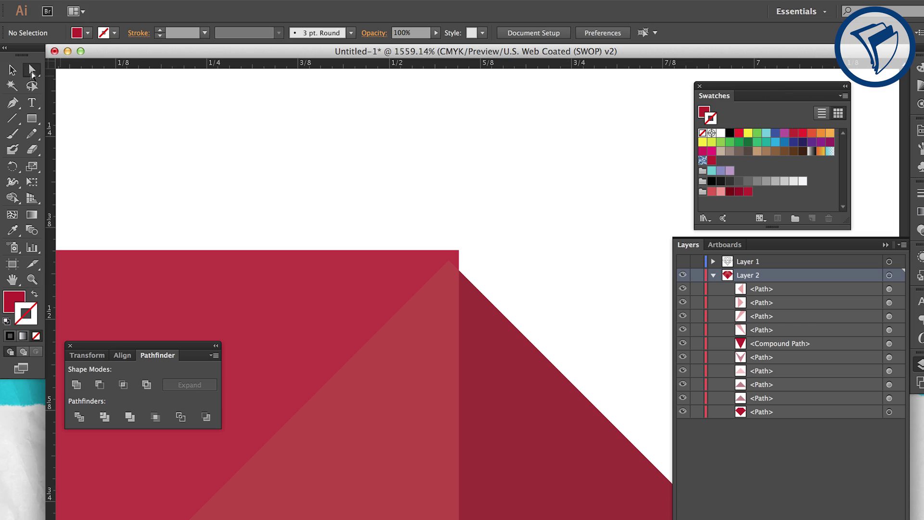